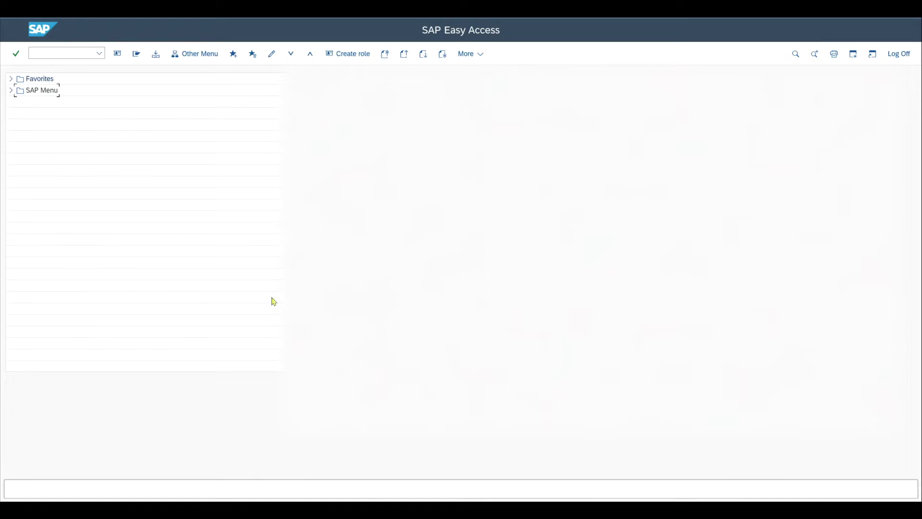
# Run transaction ME11 to reach Create Info Record and go to the Info record field
pyautogui.click(72, 52)
pyautogui.write('me11')
pyautogui.press('Return')
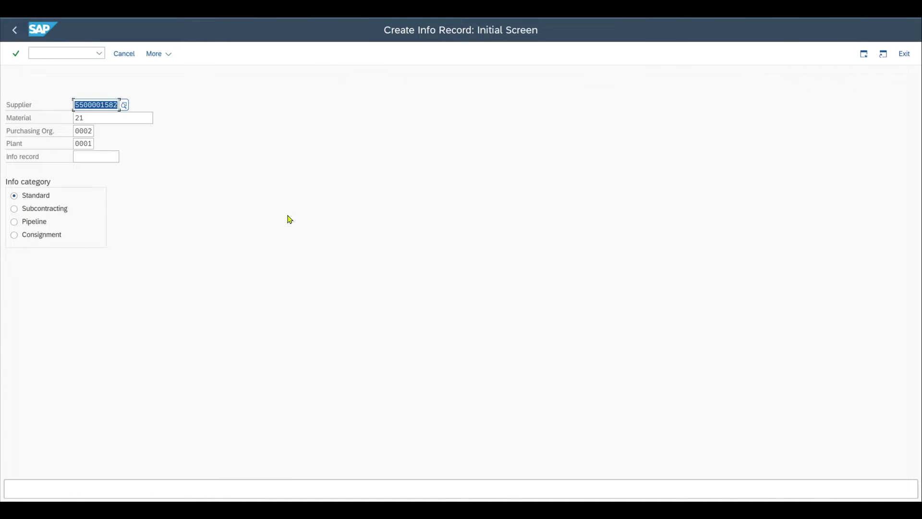
pyautogui.click(109, 160)
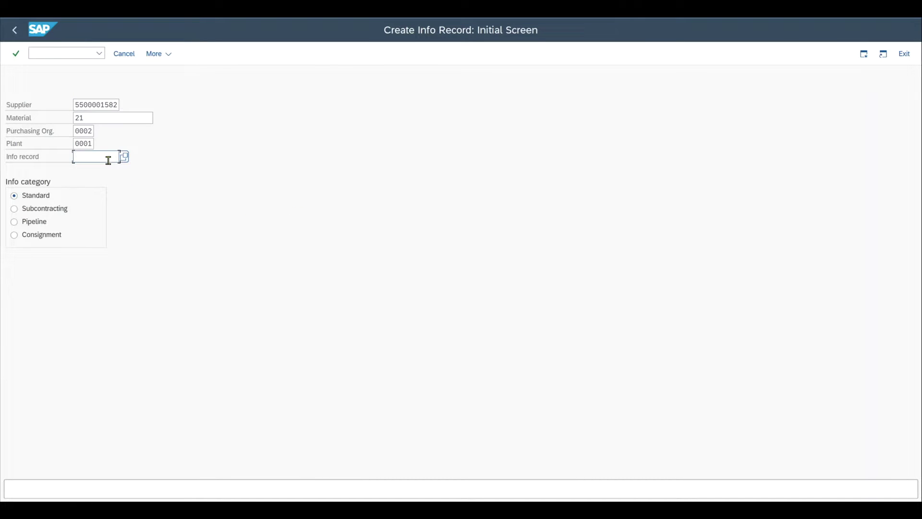
pyautogui.click(78, 159)
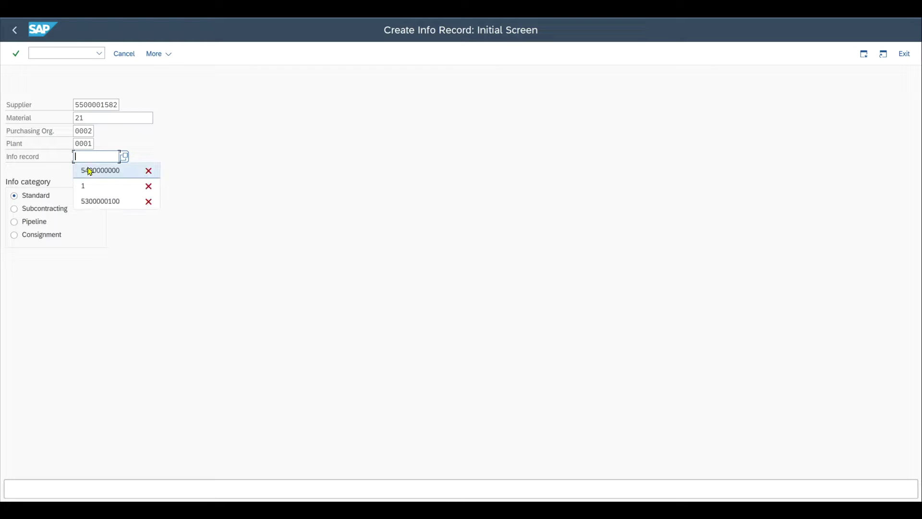
pyautogui.click(106, 178)
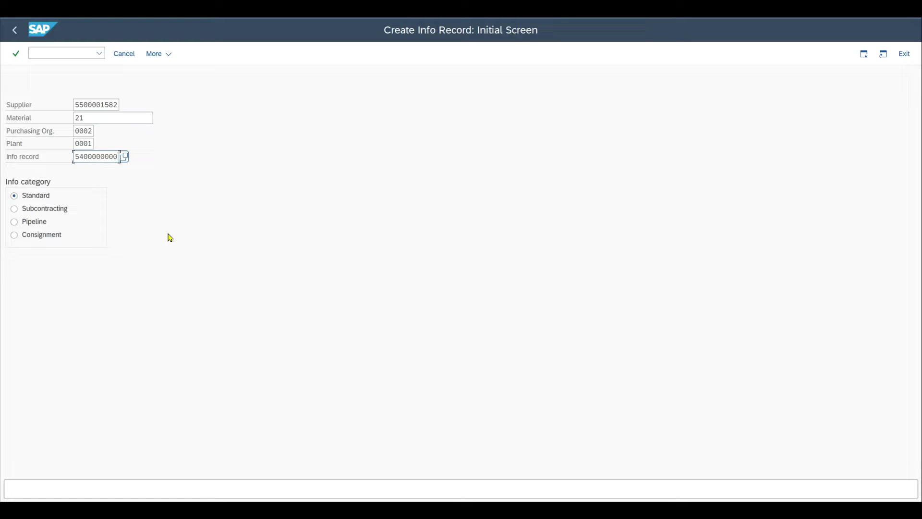
pyautogui.moveTo(74, 156); pyautogui.dragTo(125, 158)
pyautogui.click(101, 157)
pyautogui.moveTo(75, 158); pyautogui.dragTo(124, 158)
pyautogui.click(102, 157)
pyautogui.press('Return')
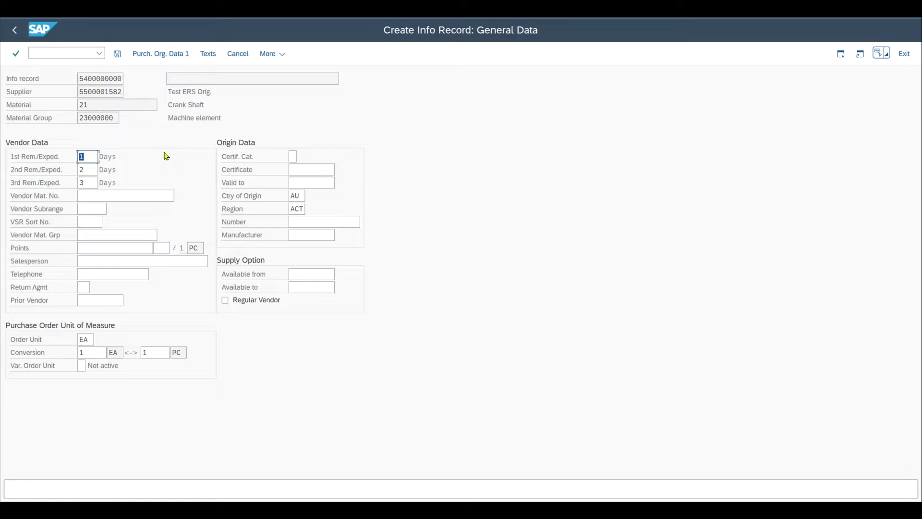
pyautogui.click(15, 30)
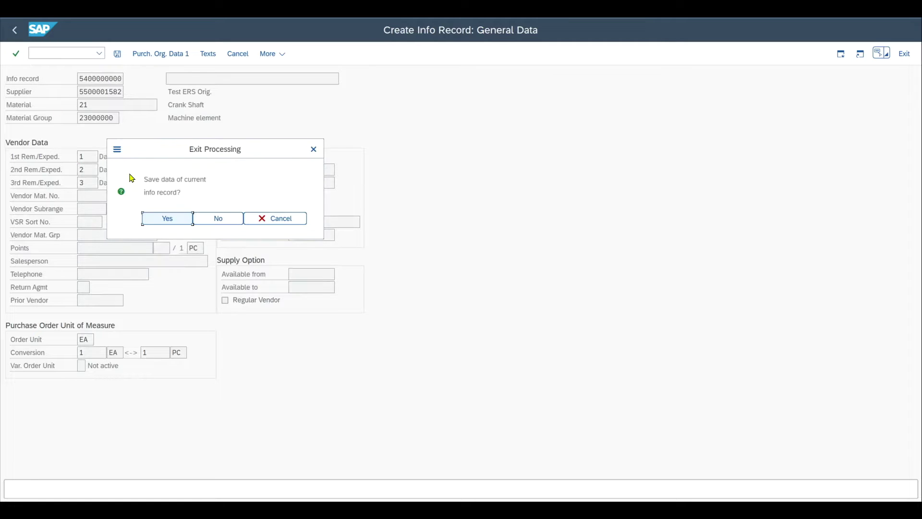
pyautogui.click(217, 219)
pyautogui.click(85, 158)
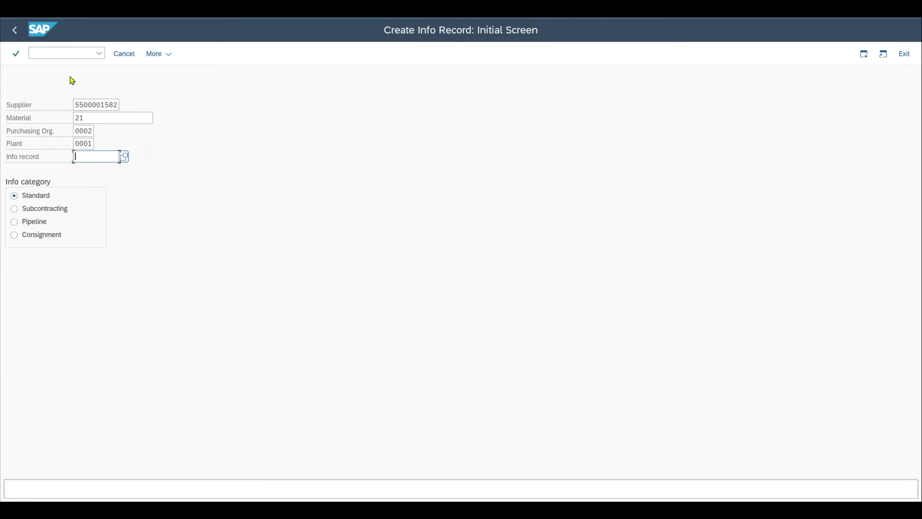
# Open the SAP Reference IMG through the SPRO customizing screen
pyautogui.click(57, 55)
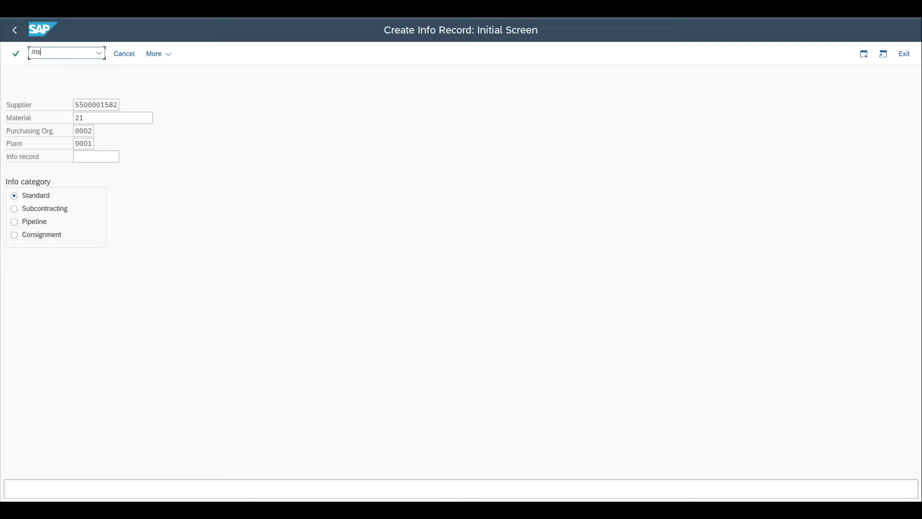
pyautogui.press('Return')
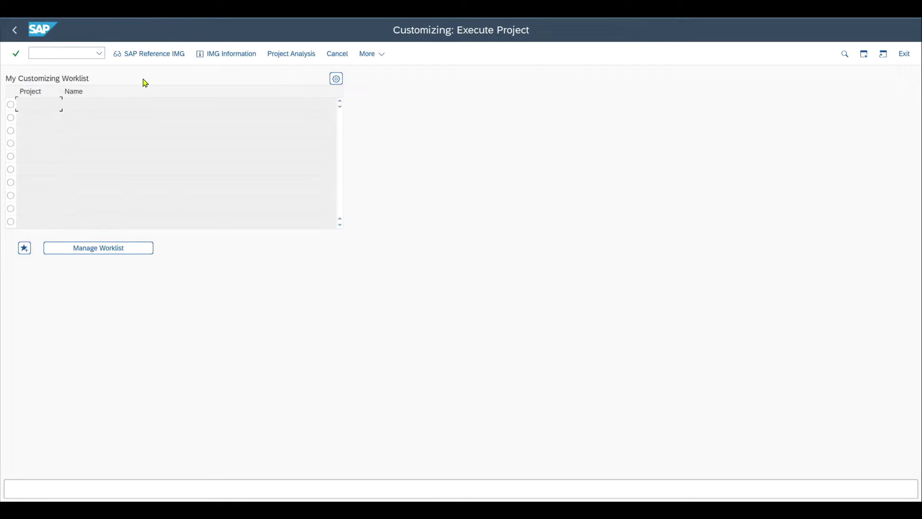
pyautogui.click(151, 56)
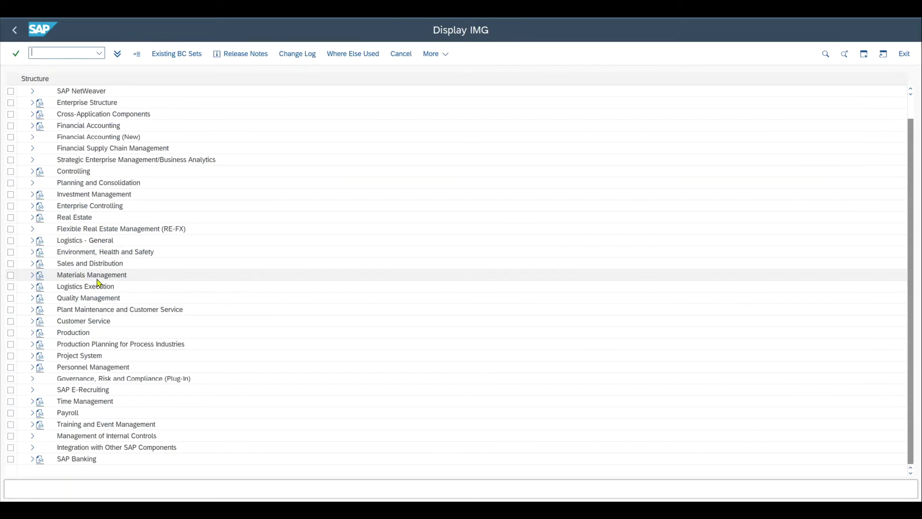
# Expand Materials Management > Purchasing > Purchasing Info Record and read the Define Number Ranges documentation
pyautogui.click(32, 275)
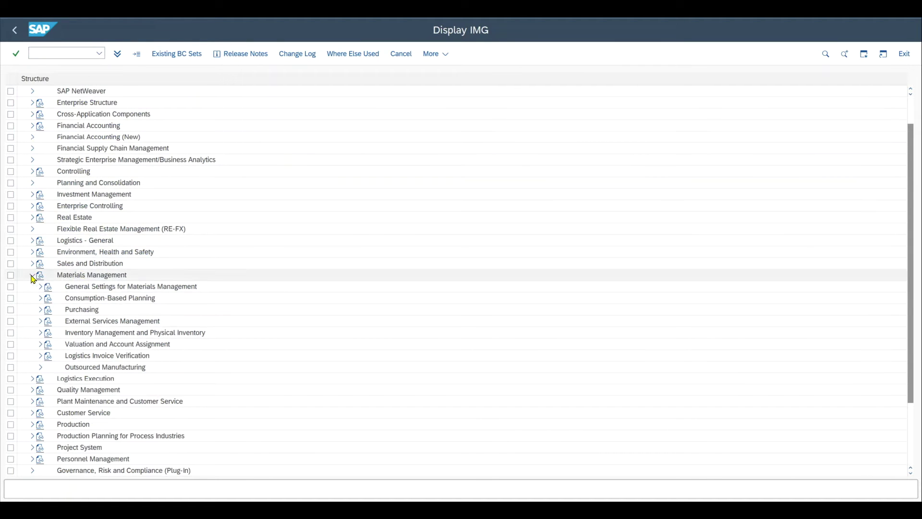
pyautogui.click(41, 311)
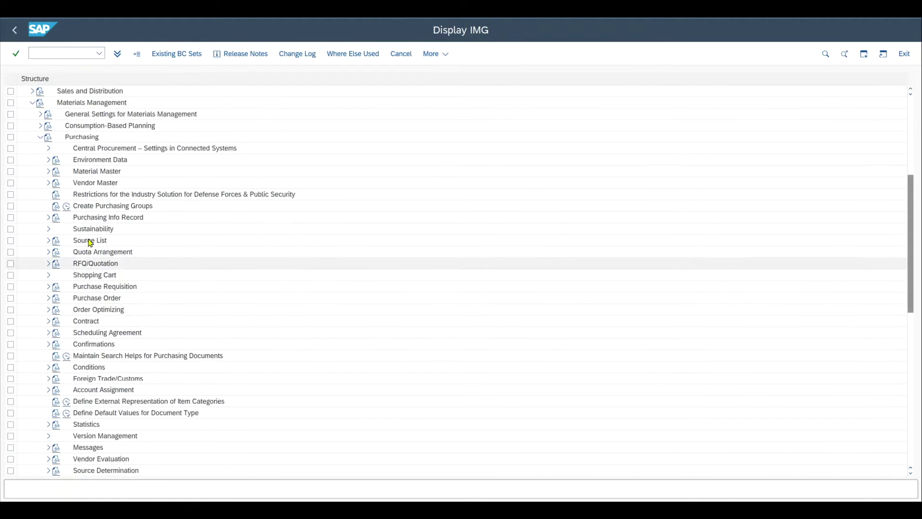
pyautogui.click(48, 217)
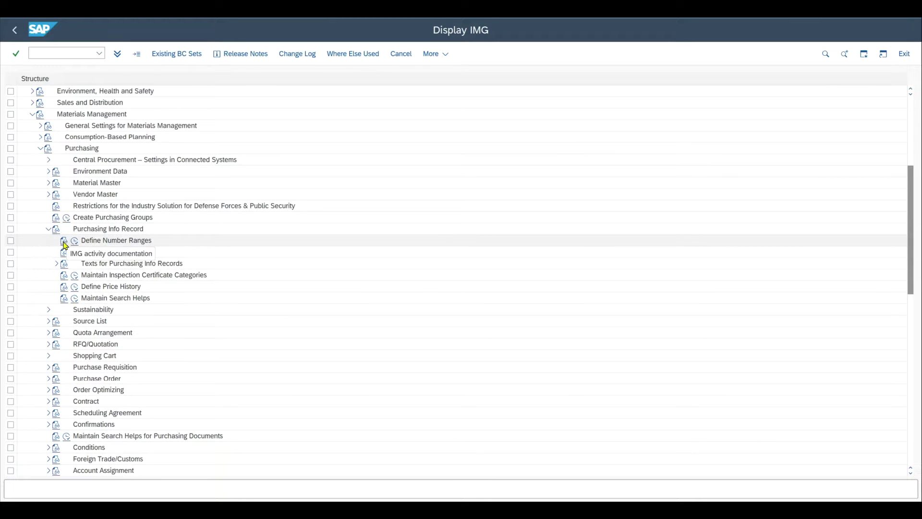
pyautogui.click(65, 244)
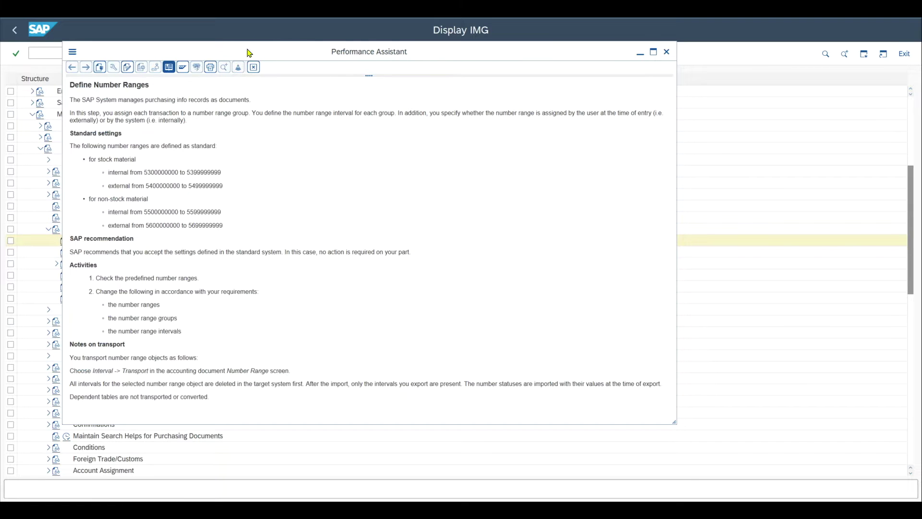
pyautogui.moveTo(248, 51); pyautogui.dragTo(238, 85)
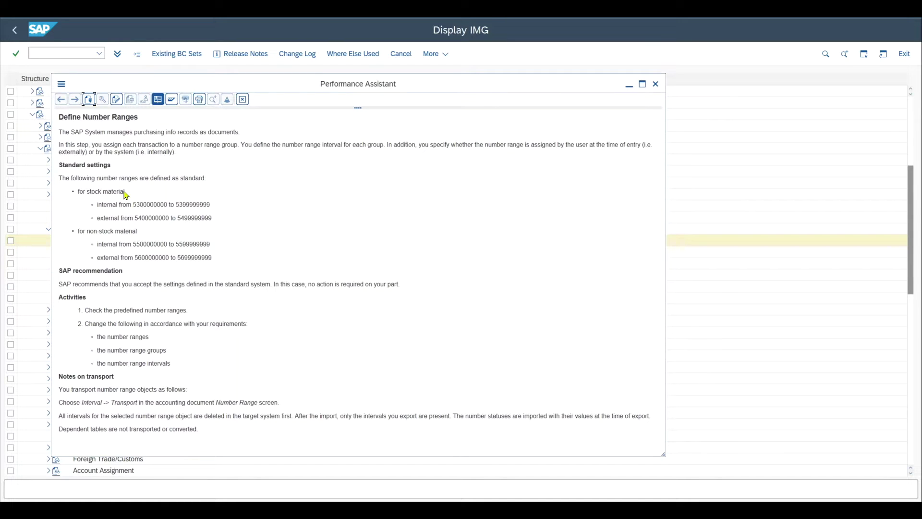
pyautogui.moveTo(126, 194); pyautogui.dragTo(76, 192)
pyautogui.moveTo(77, 231); pyautogui.dragTo(149, 228)
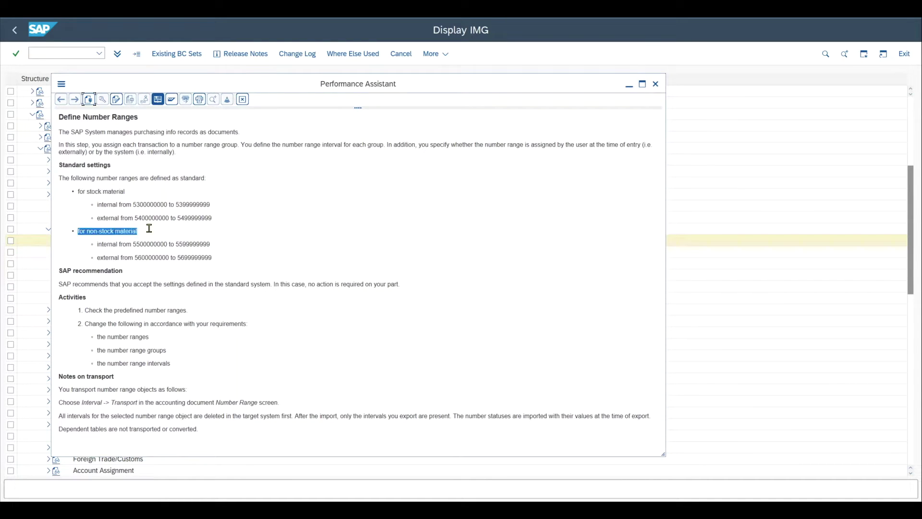
pyautogui.click(148, 234)
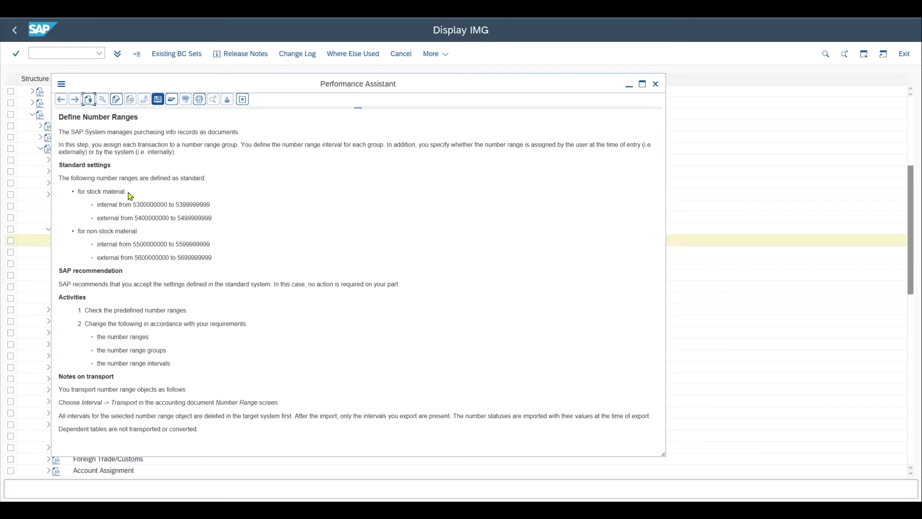
pyautogui.moveTo(129, 194); pyautogui.dragTo(80, 197)
pyautogui.moveTo(139, 232); pyautogui.dragTo(81, 237)
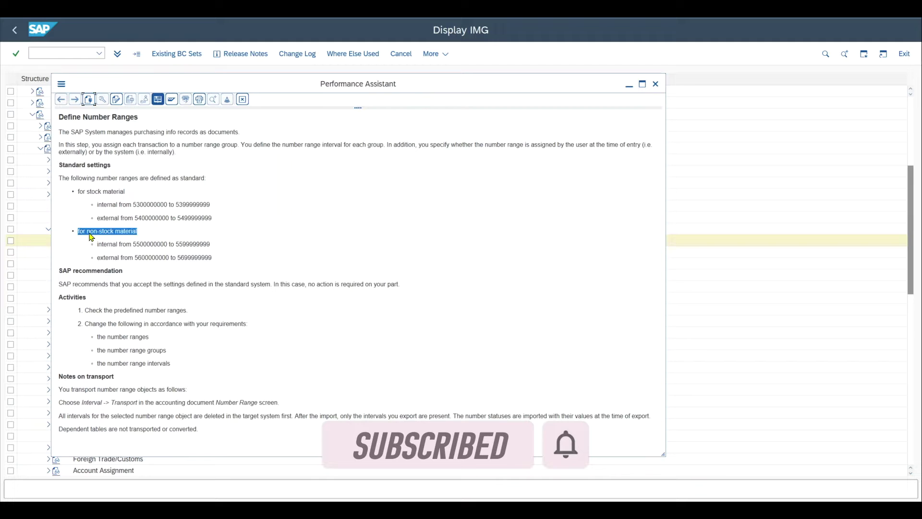
pyautogui.moveTo(212, 205); pyautogui.dragTo(75, 197)
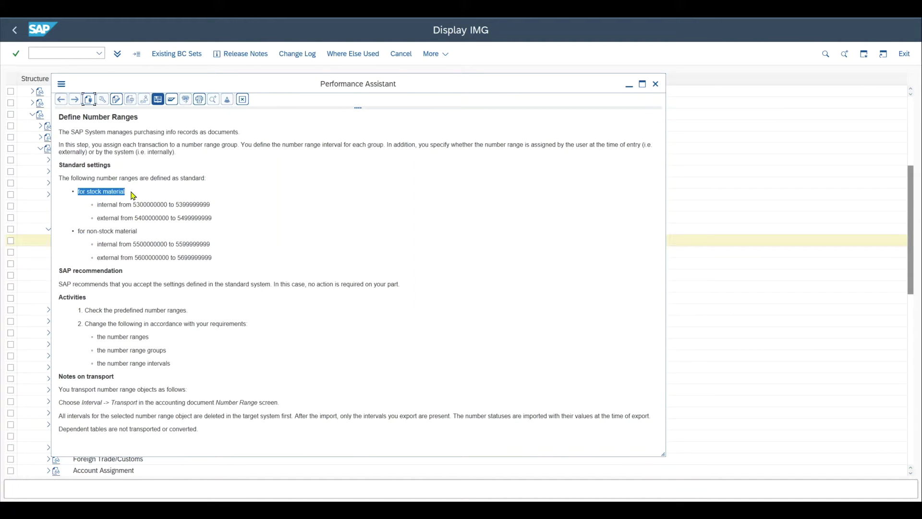
pyautogui.moveTo(137, 196); pyautogui.dragTo(71, 197)
pyautogui.click(112, 233)
pyautogui.moveTo(138, 232); pyautogui.dragTo(68, 232)
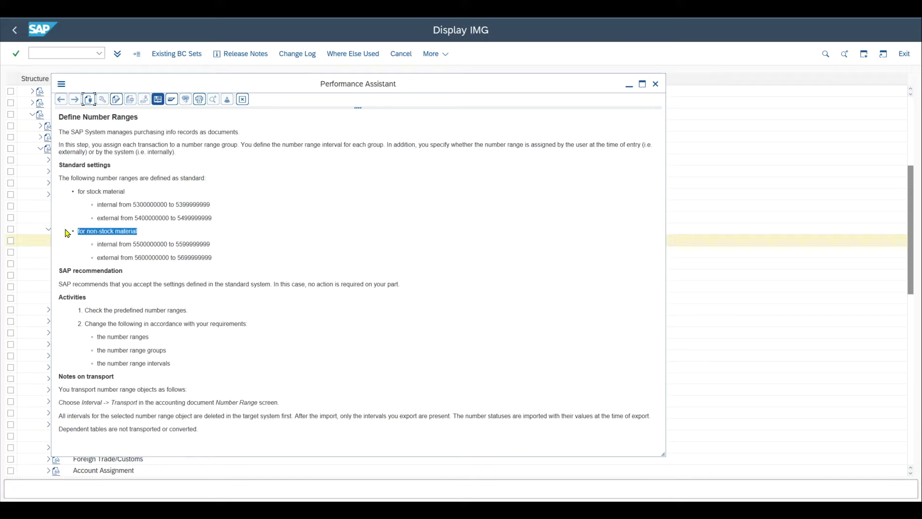
pyautogui.click(217, 220)
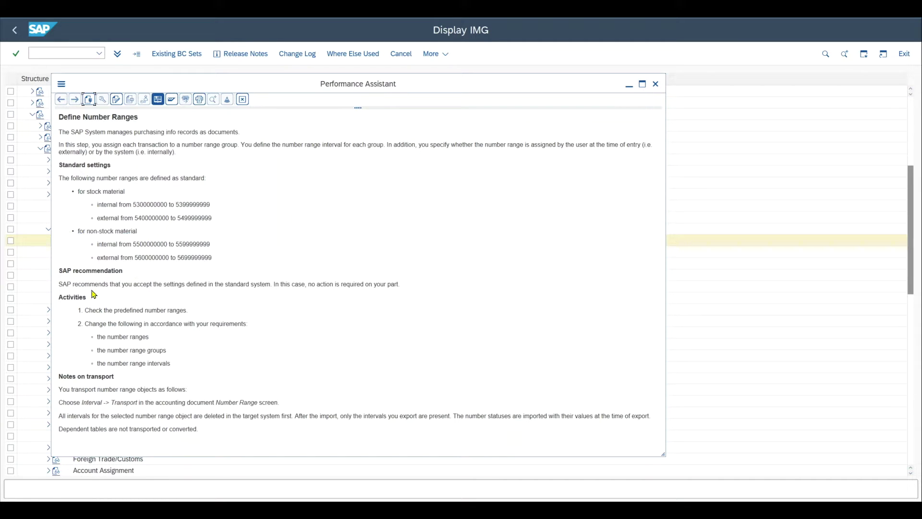
pyautogui.moveTo(104, 285); pyautogui.dragTo(394, 289)
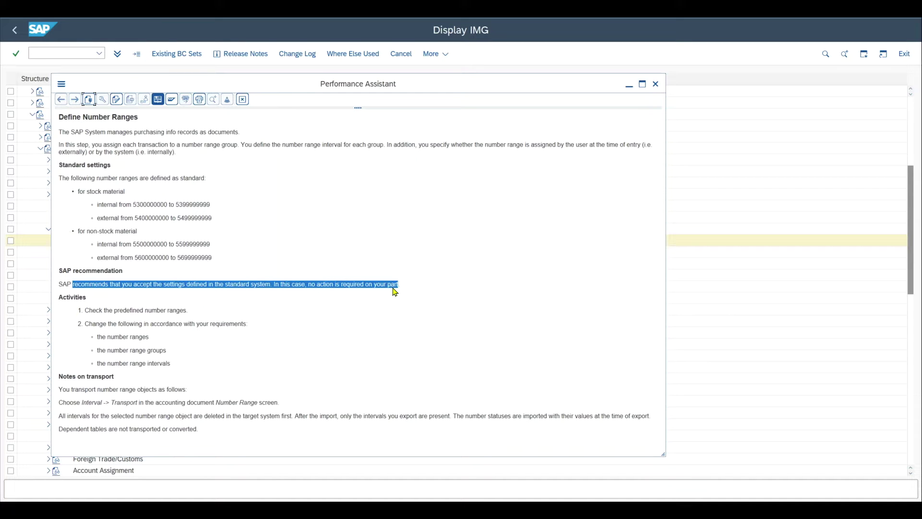
pyautogui.click(656, 83)
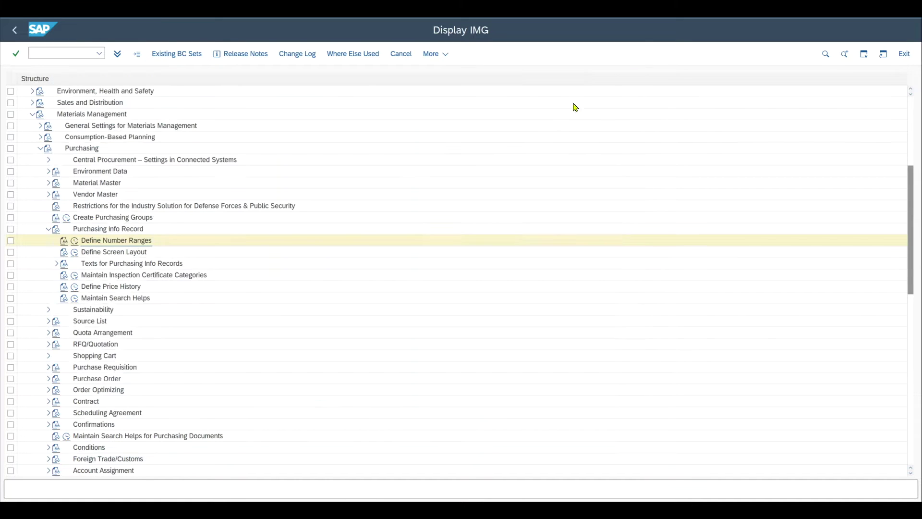
# Show the info record number range intervals, check the starting numbers of intervals 03–06, and go back
pyautogui.click(75, 242)
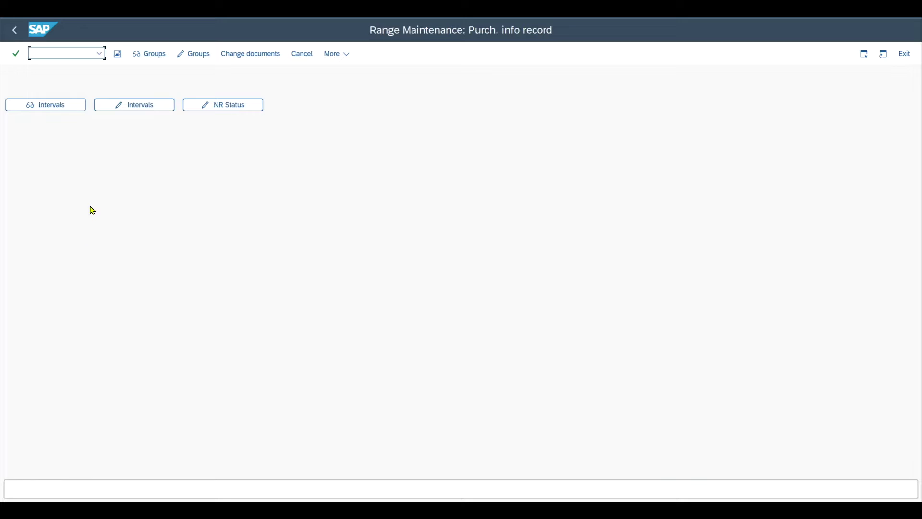
pyautogui.click(57, 106)
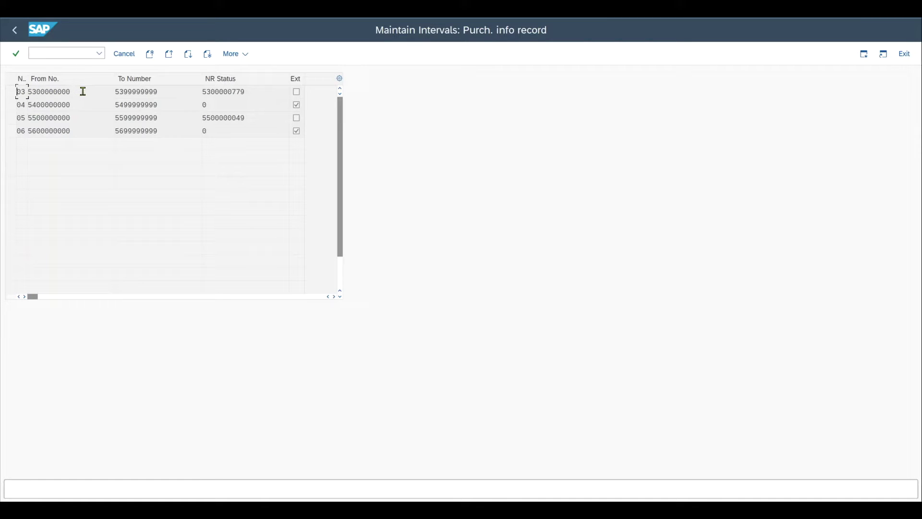
pyautogui.click(255, 91)
pyautogui.moveTo(80, 91); pyautogui.dragTo(6, 91)
pyautogui.moveTo(75, 117); pyautogui.dragTo(16, 120)
pyautogui.moveTo(75, 104); pyautogui.dragTo(19, 105)
pyautogui.moveTo(85, 133); pyautogui.dragTo(19, 131)
pyautogui.click(15, 30)
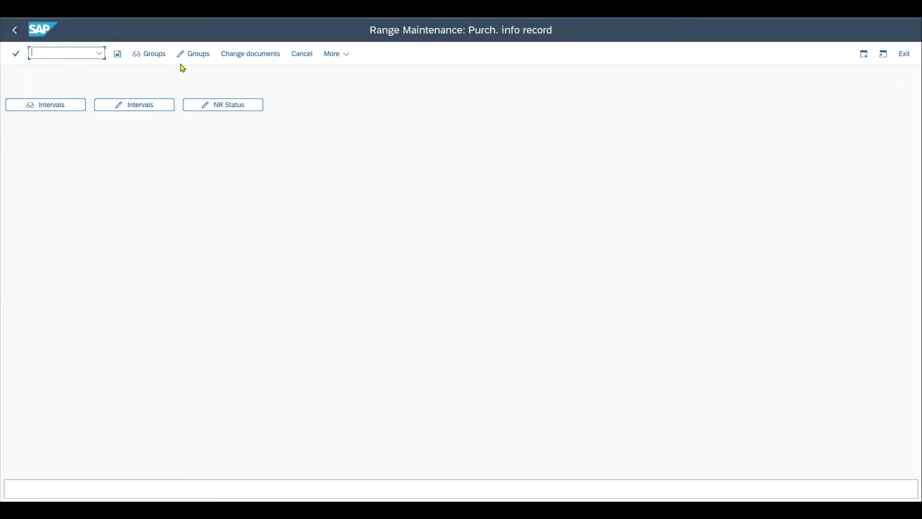
# Display the INFOSATZ number range groups, then reopen them in change mode
pyautogui.click(154, 57)
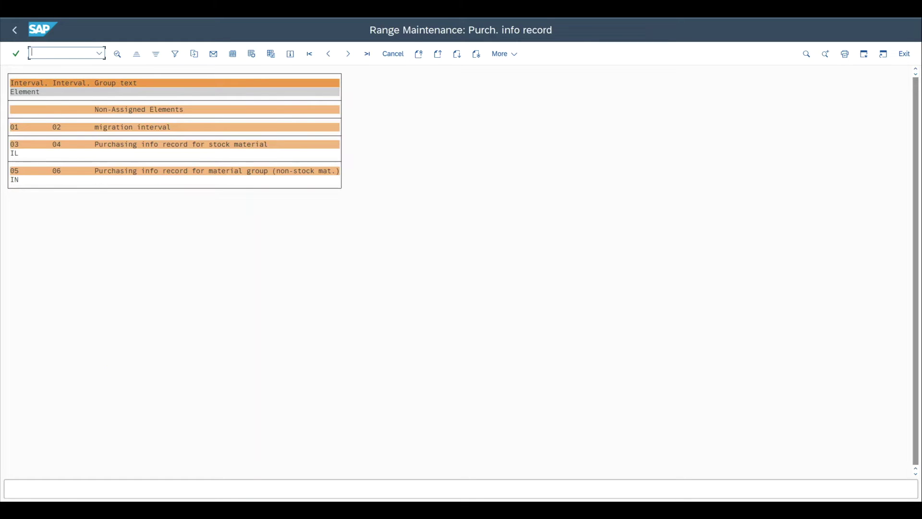
pyautogui.click(15, 30)
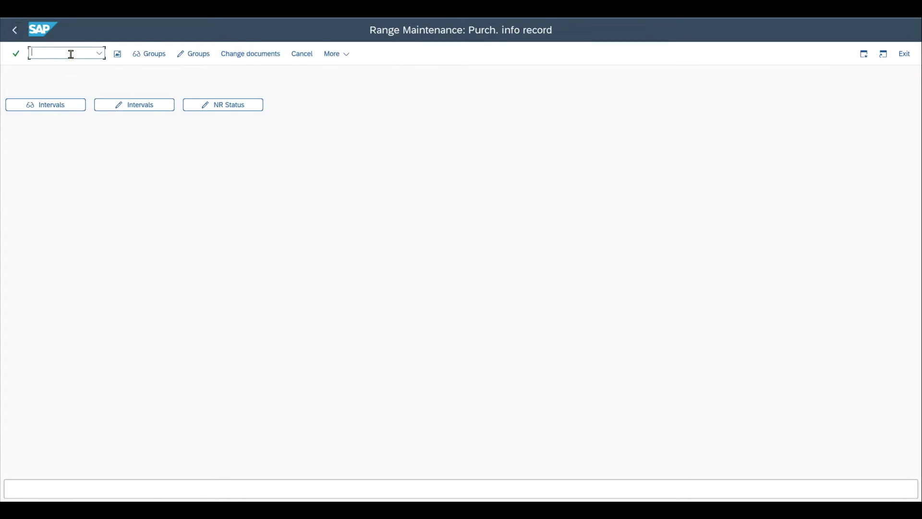
pyautogui.click(193, 57)
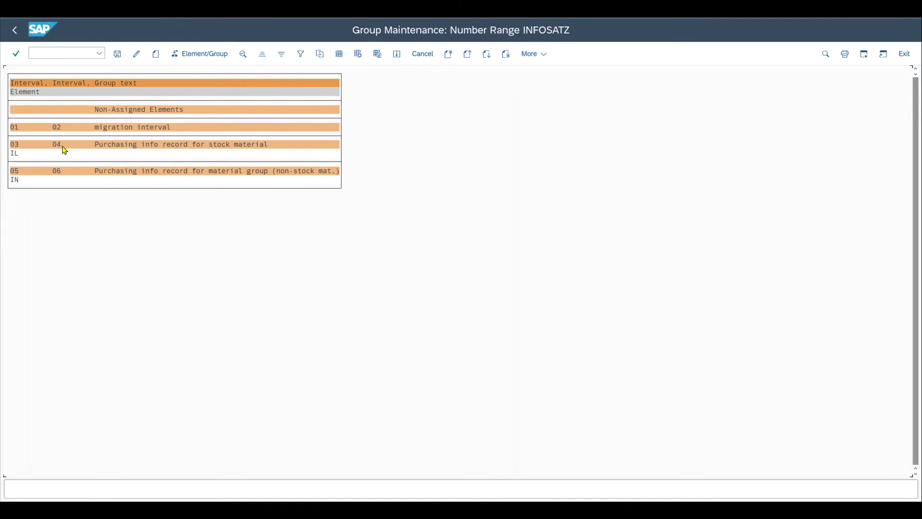
pyautogui.doubleClick(16, 145)
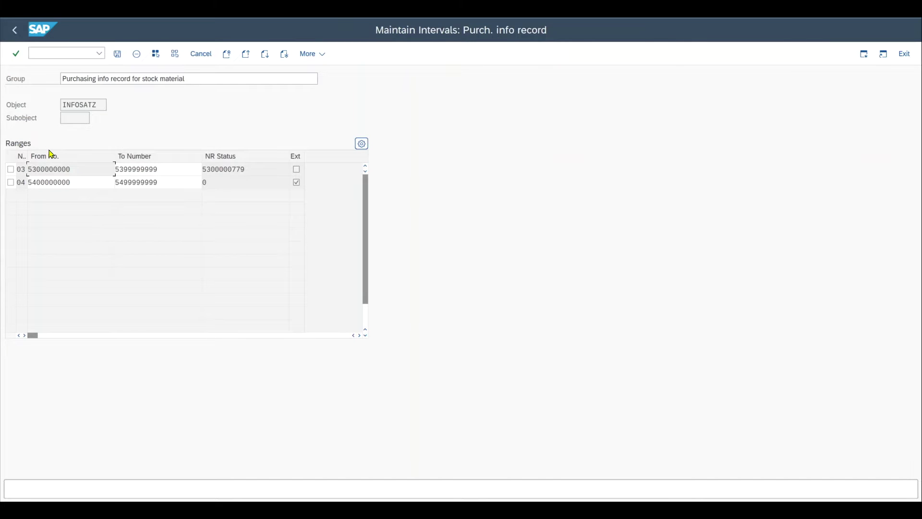
pyautogui.click(80, 166)
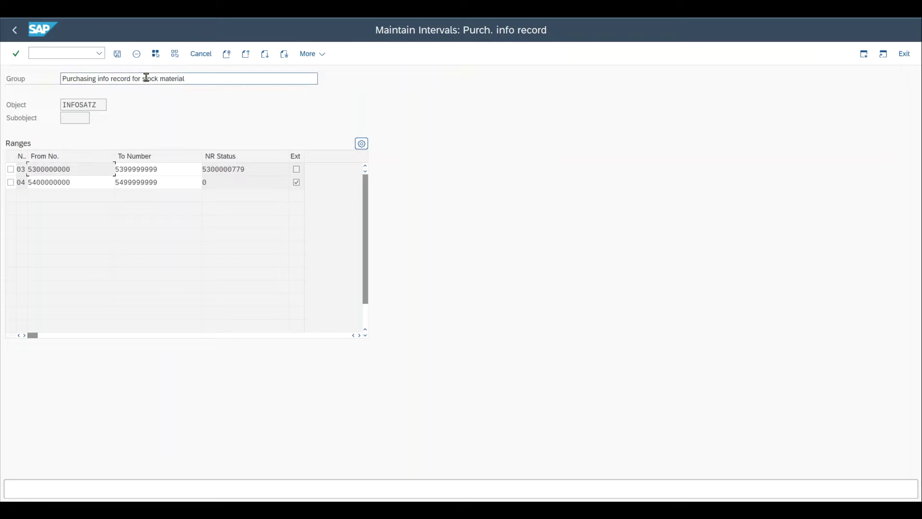
pyautogui.moveTo(186, 79); pyautogui.dragTo(54, 80)
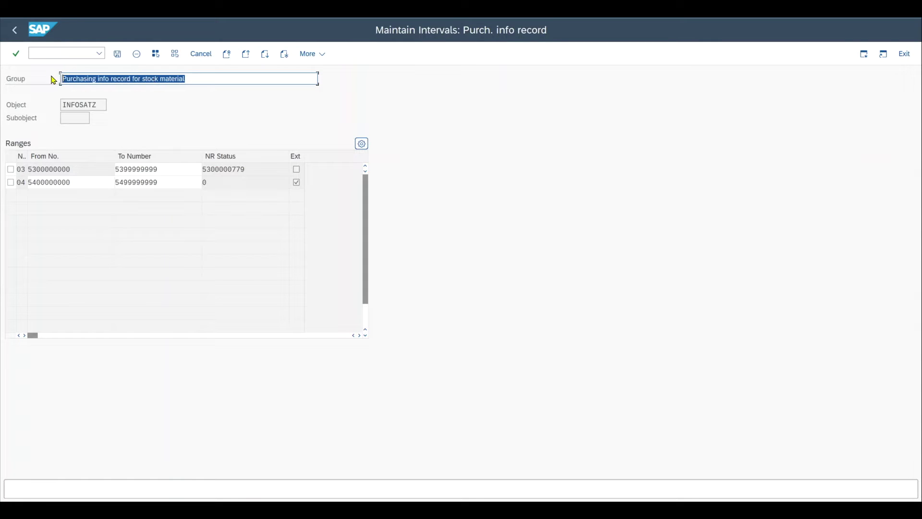
pyautogui.moveTo(23, 169); pyautogui.dragTo(17, 183)
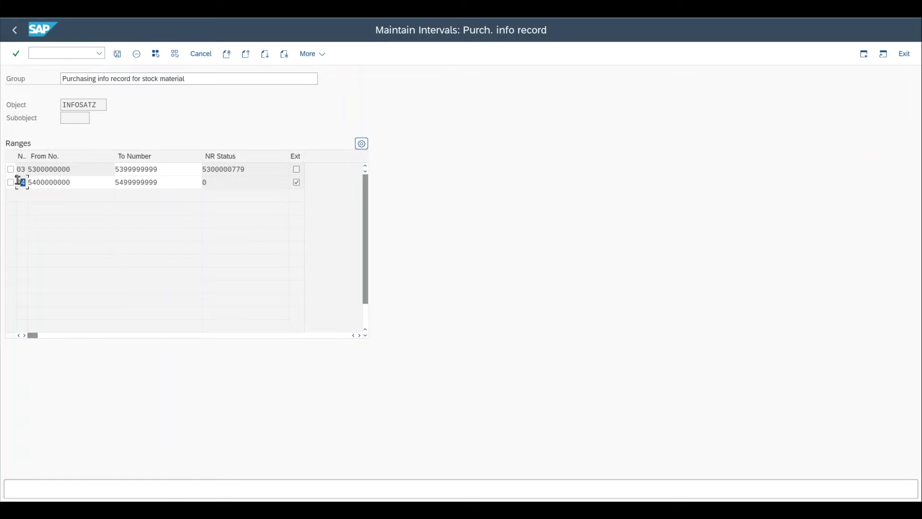
pyautogui.click(88, 174)
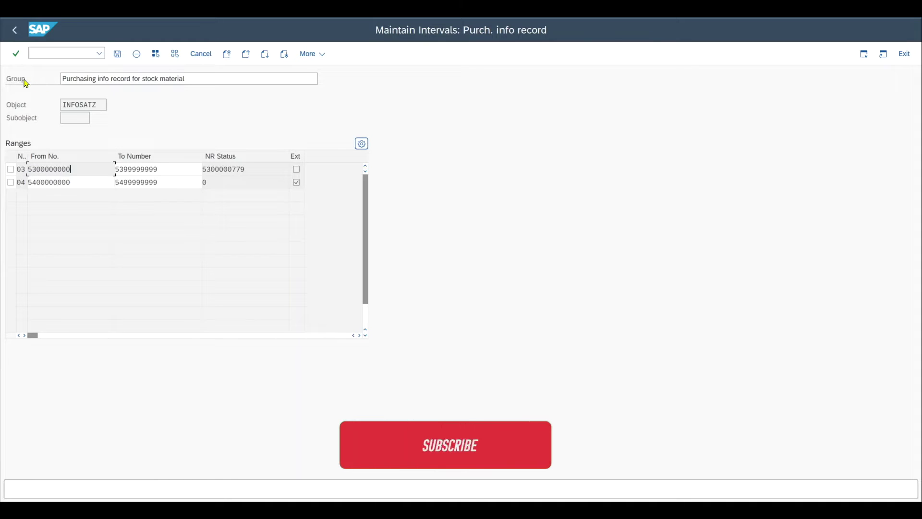
pyautogui.click(14, 29)
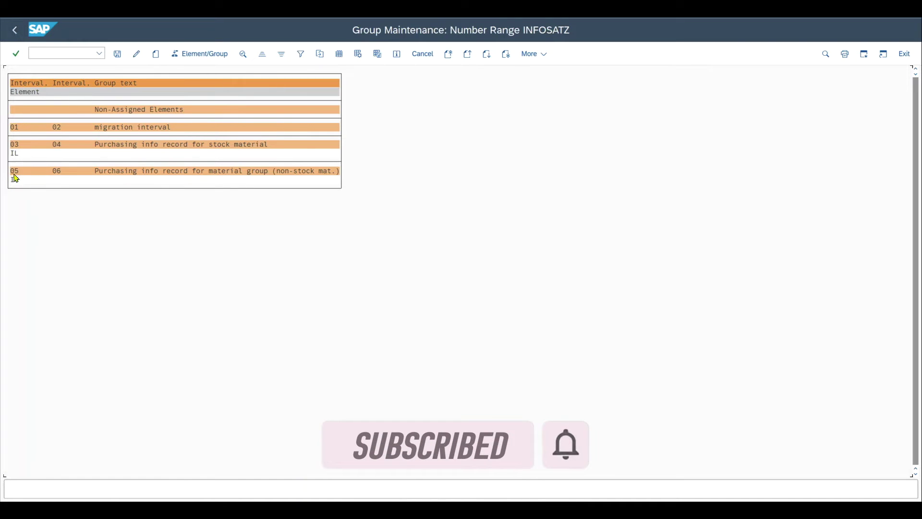
pyautogui.click(16, 181)
pyautogui.doubleClick(17, 181)
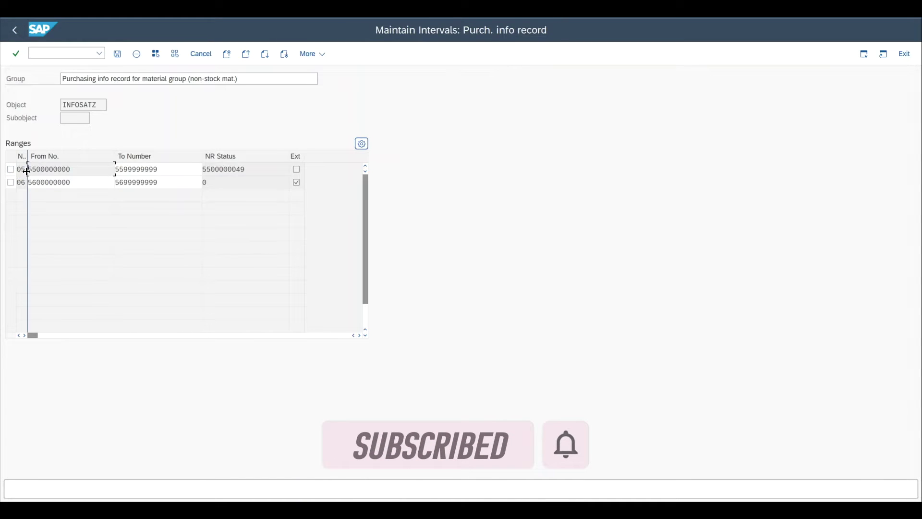
pyautogui.moveTo(27, 158); pyautogui.dragTo(57, 157)
pyautogui.click(326, 171)
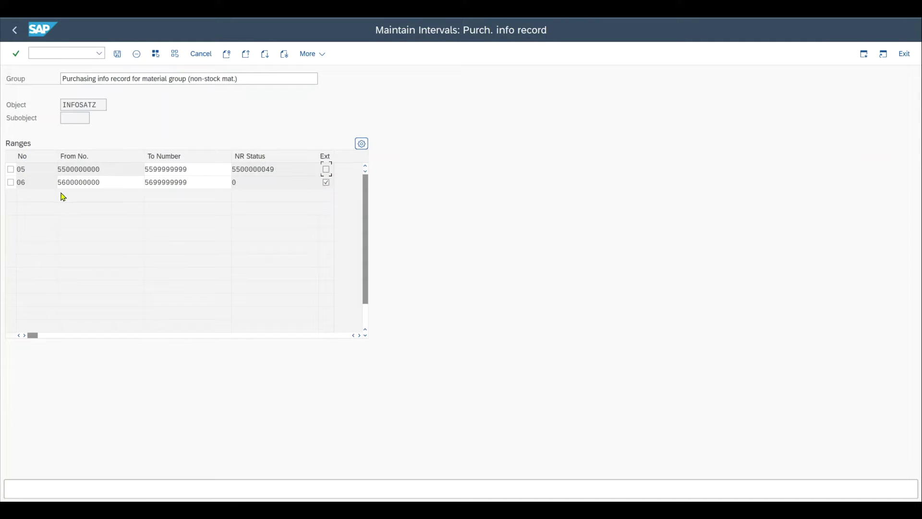
pyautogui.click(14, 30)
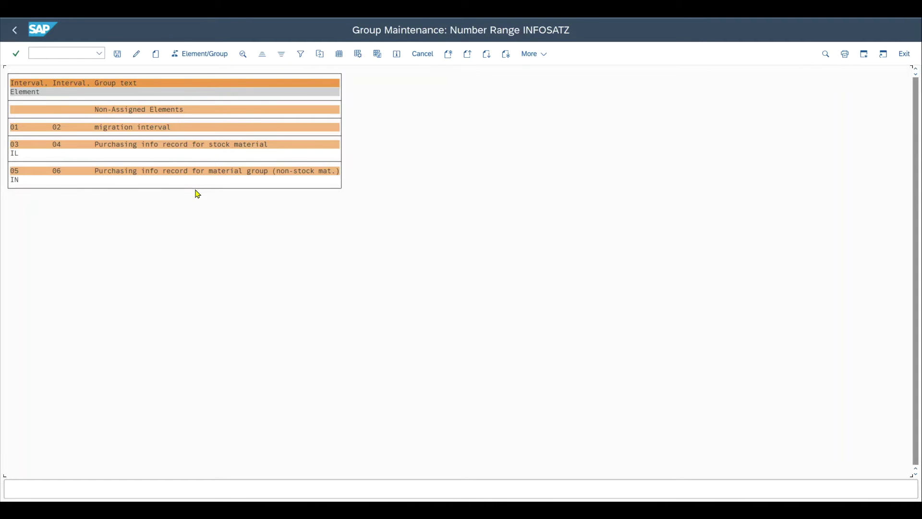
pyautogui.click(157, 56)
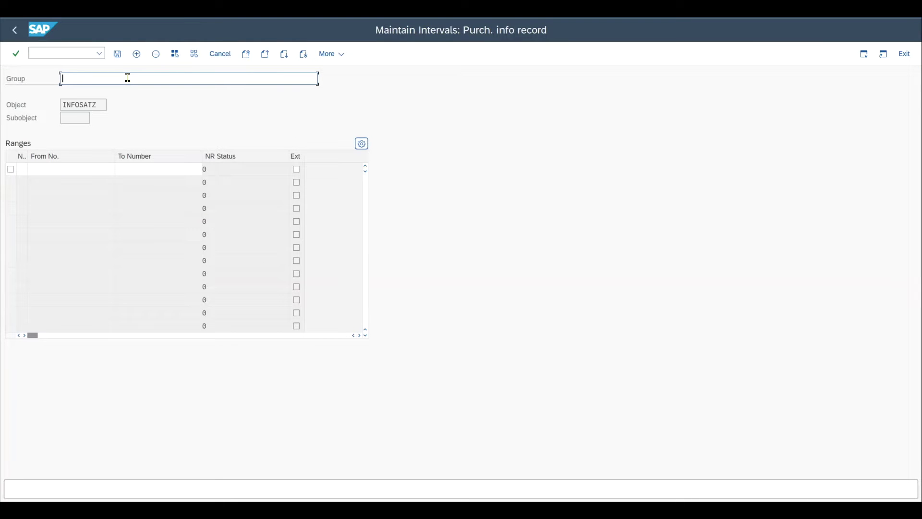
pyautogui.write('TEST GROUP')
pyautogui.click(51, 169)
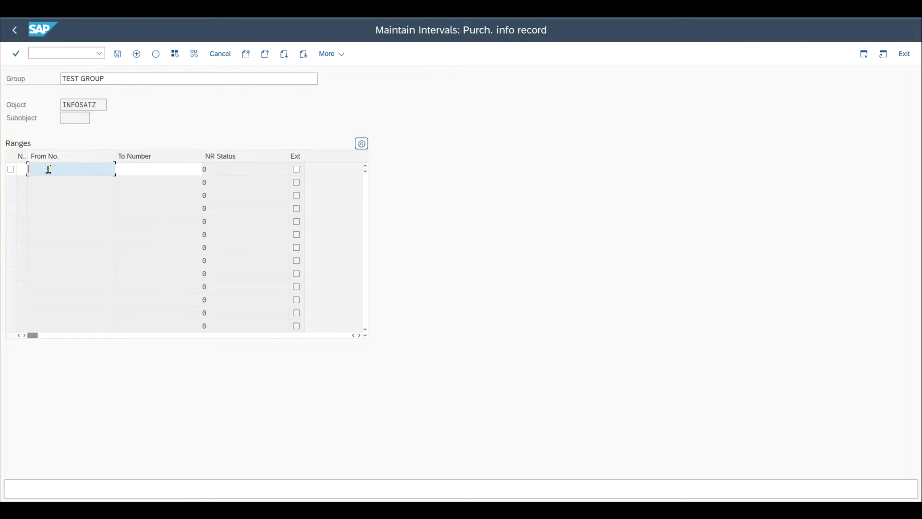
pyautogui.click(20, 169)
pyautogui.write('01')
pyautogui.press('Tab')
pyautogui.press('Tab')
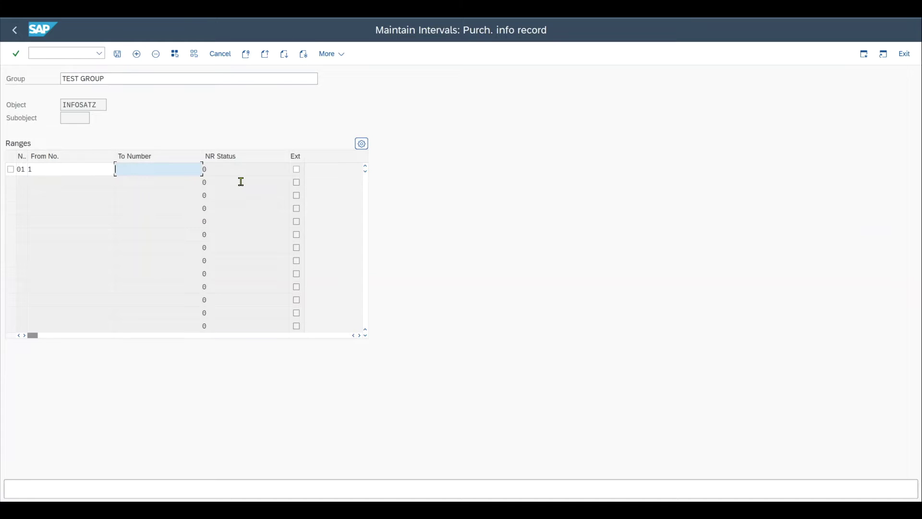
pyautogui.write('100000')
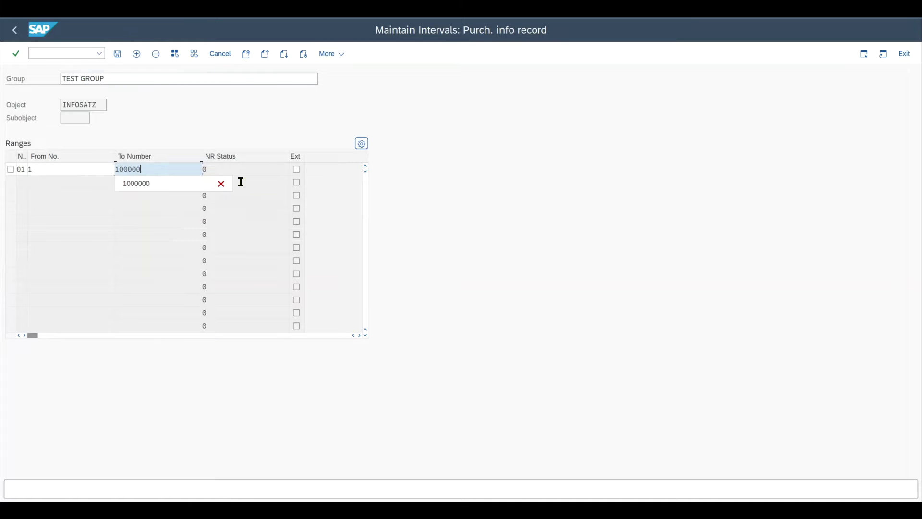
pyautogui.click(156, 186)
pyautogui.press('Return')
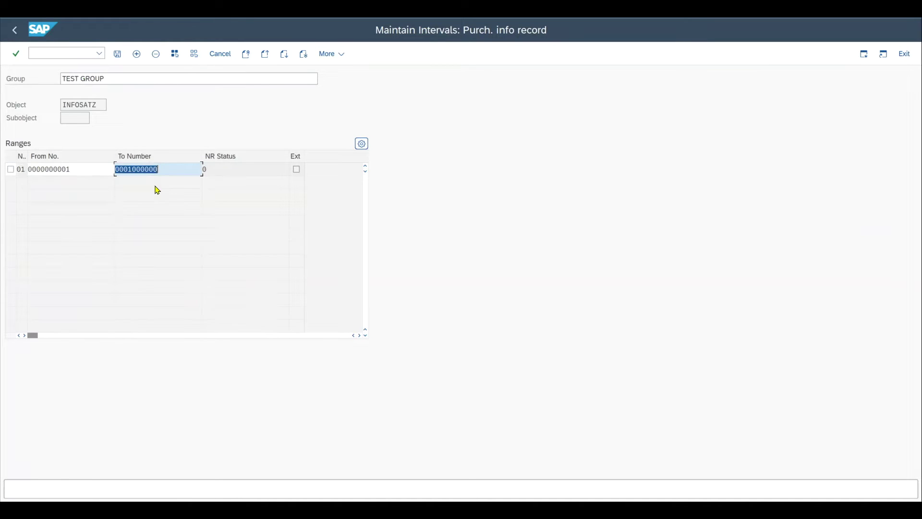
# Save the new group, acknowledge the transport notice, and return to the group list
pyautogui.click(119, 54)
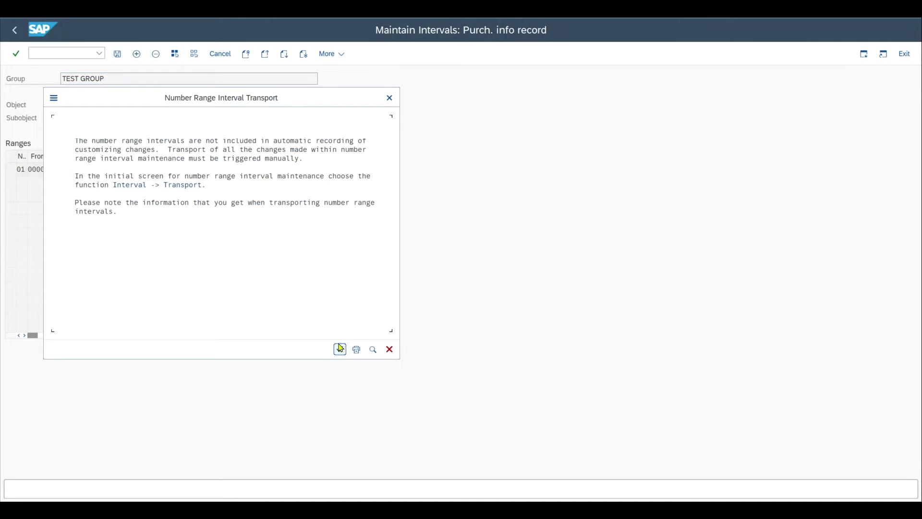
pyautogui.click(340, 350)
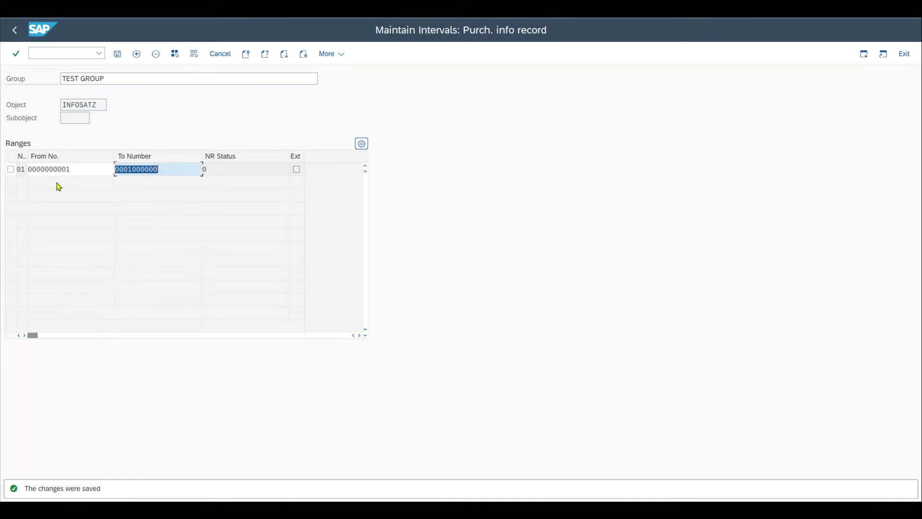
pyautogui.click(15, 29)
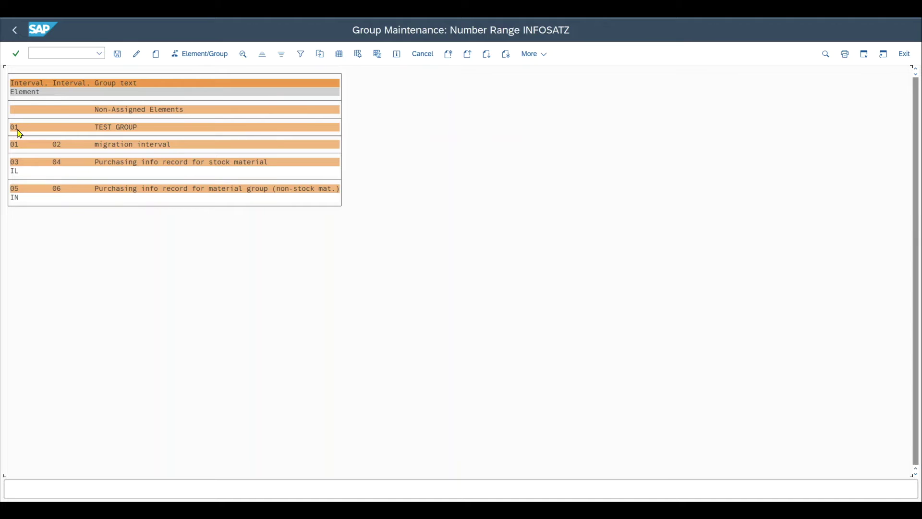
# Reassign the stock-material element IL from its standard group to TEST GROUP
pyautogui.click(15, 172)
pyautogui.write('L')
pyautogui.click(21, 172)
pyautogui.click(11, 171)
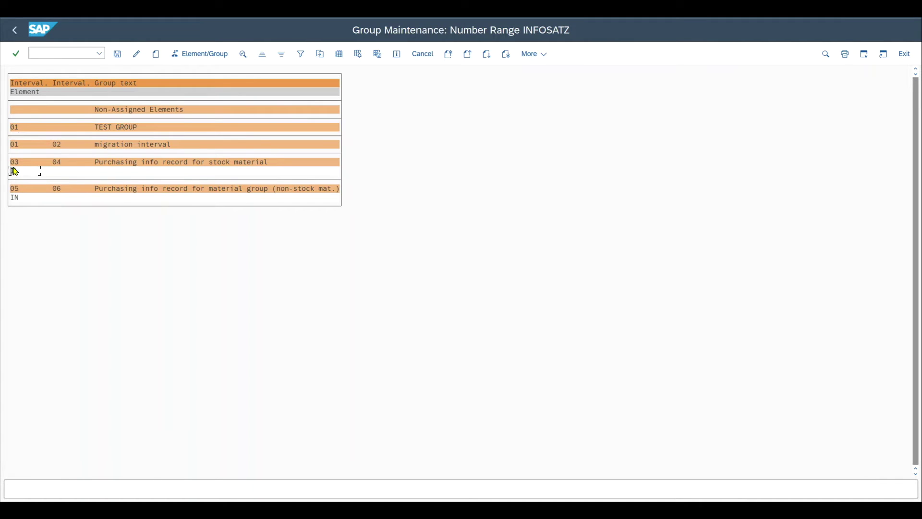
pyautogui.click(192, 56)
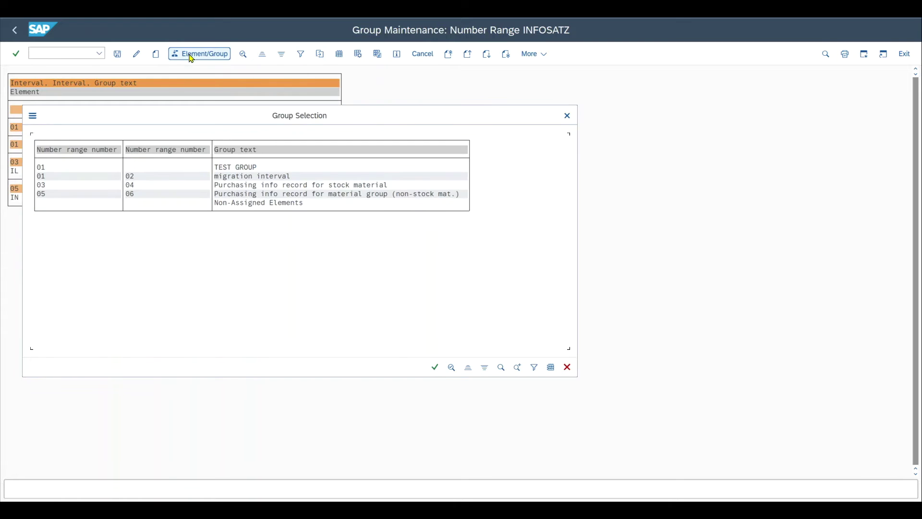
pyautogui.moveTo(169, 114); pyautogui.dragTo(284, 144)
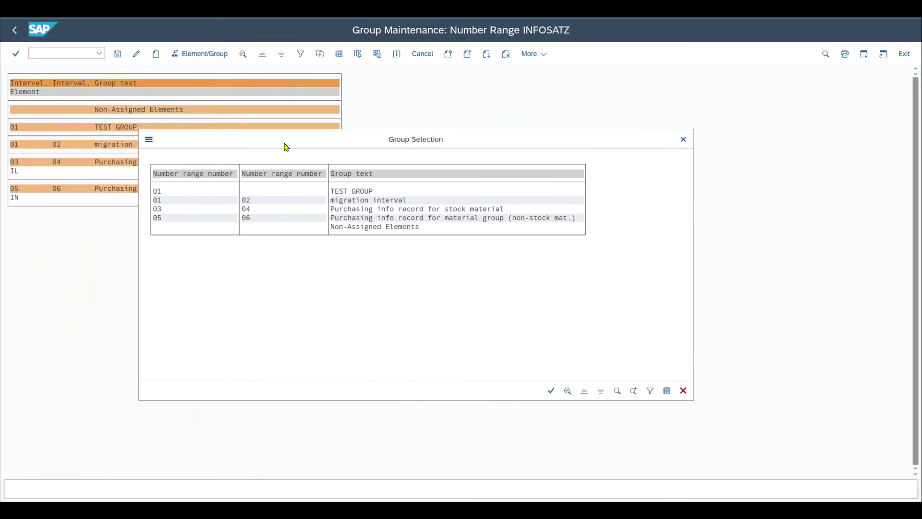
pyautogui.doubleClick(160, 191)
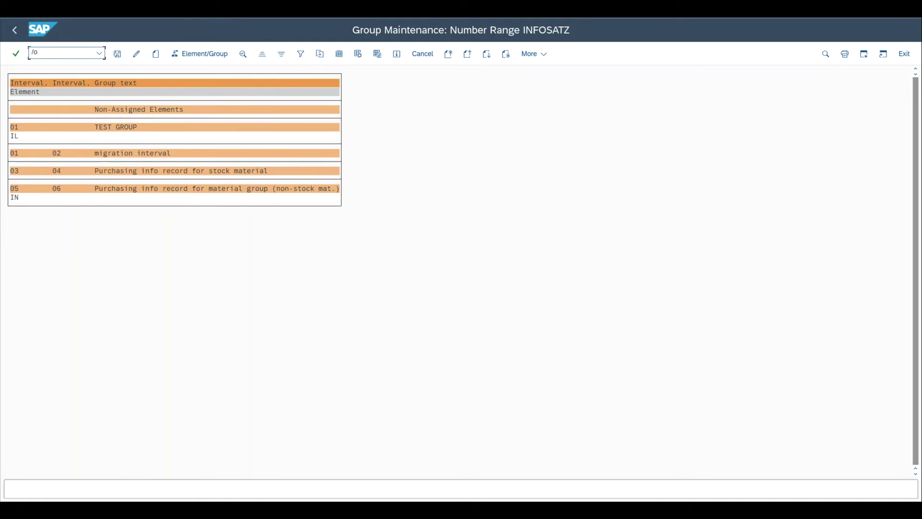
# Start ME13 in a new session and go to its Info record field
pyautogui.write('me13')
pyautogui.press('Return')
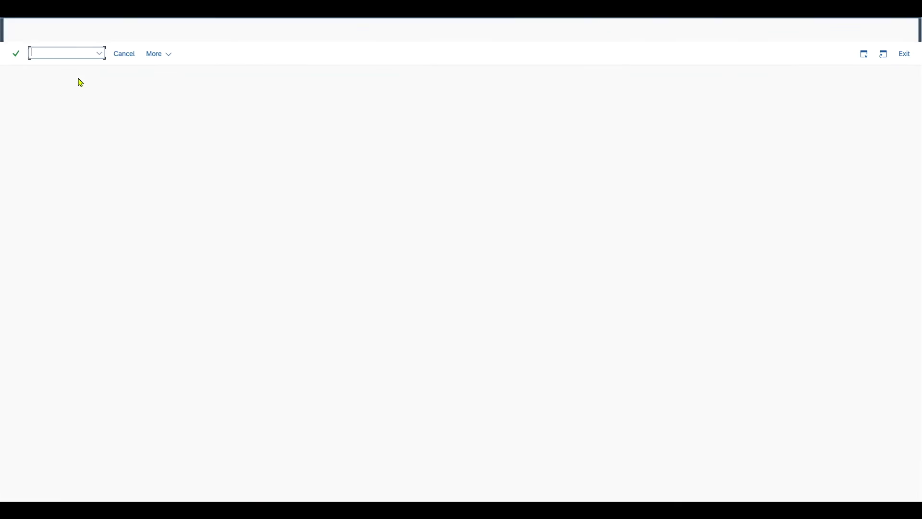
pyautogui.click(76, 157)
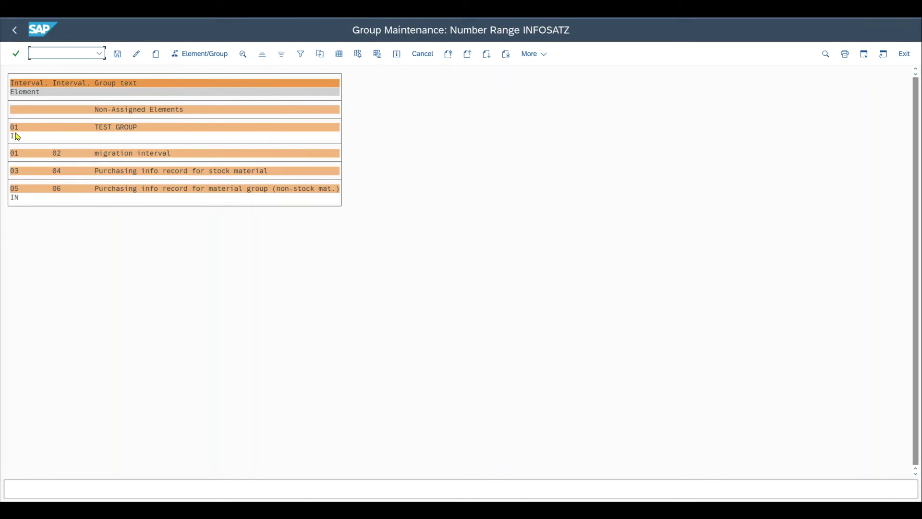
# Check TEST GROUP's interval 01, then cancel interval editing and return to the IMG tree
pyautogui.click(19, 136)
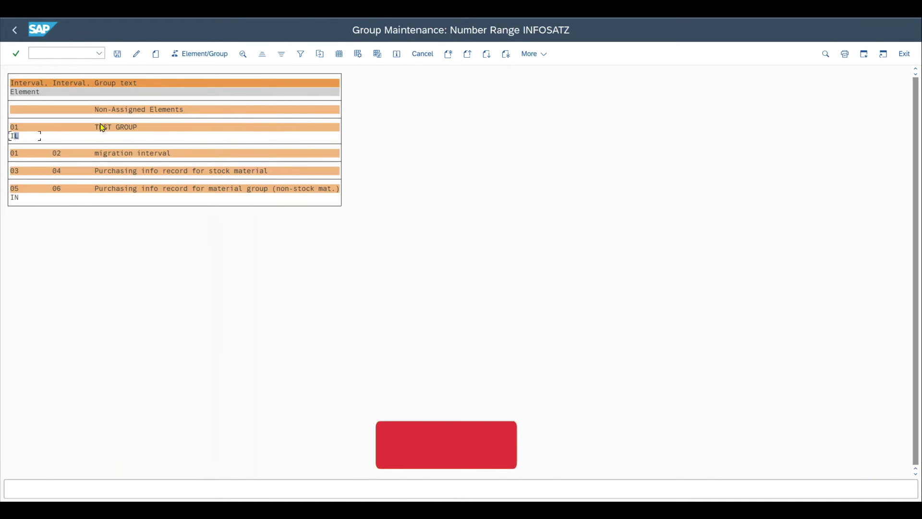
pyautogui.click(19, 128)
pyautogui.click(15, 137)
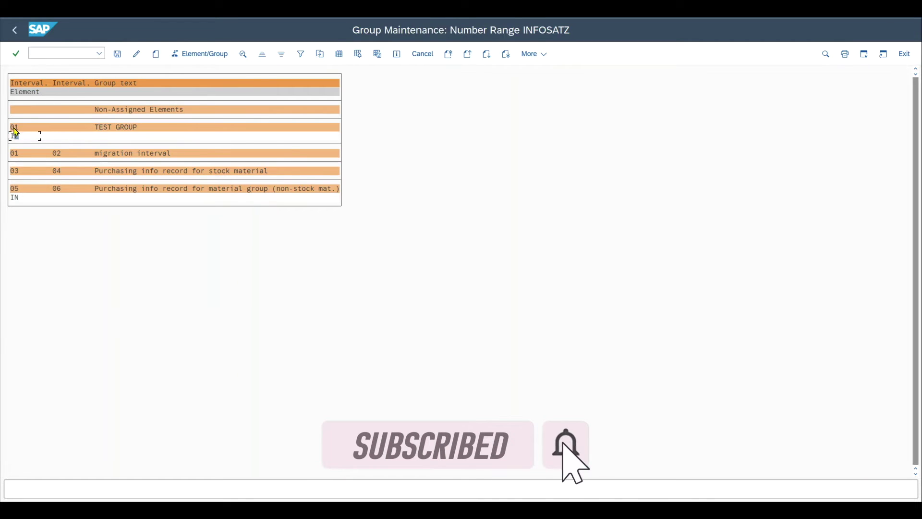
pyautogui.doubleClick(26, 132)
pyautogui.click(21, 169)
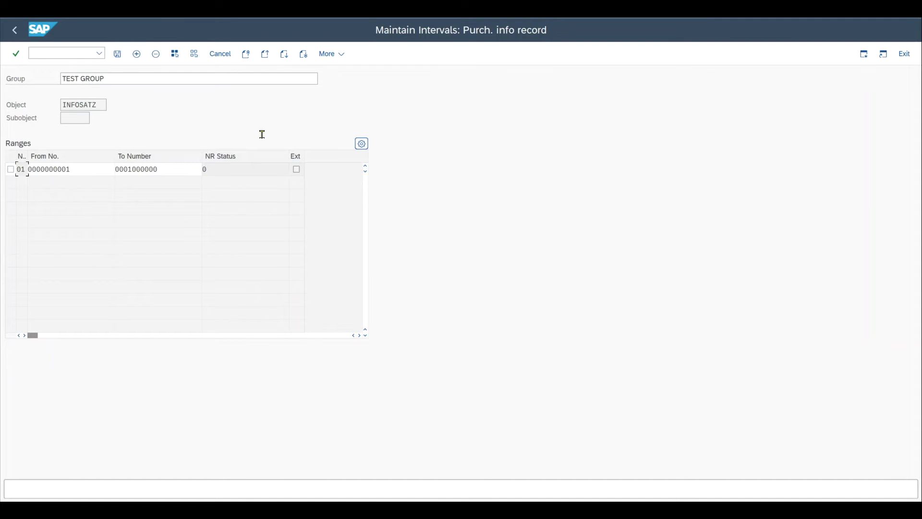
pyautogui.click(220, 54)
pyautogui.click(185, 258)
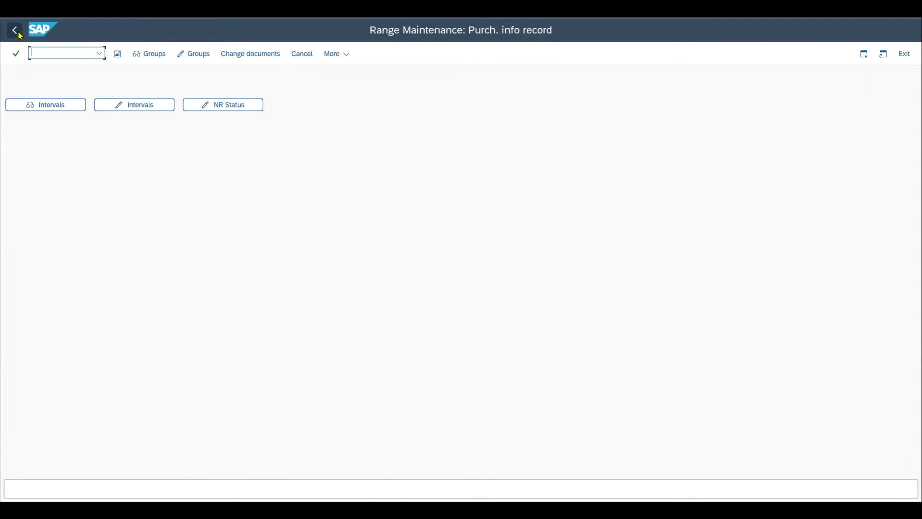
pyautogui.click(15, 30)
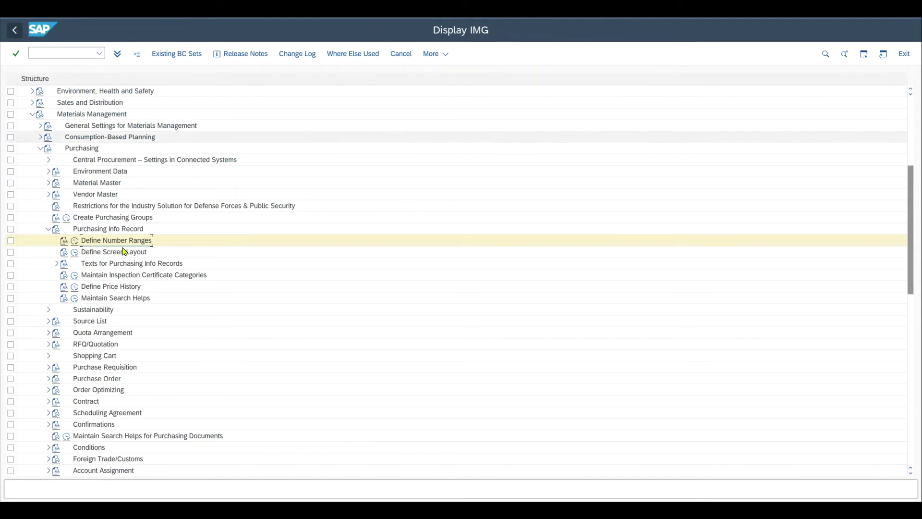
# Run Define Screen Layout and select the ME11 transaction in the list
pyautogui.click(106, 254)
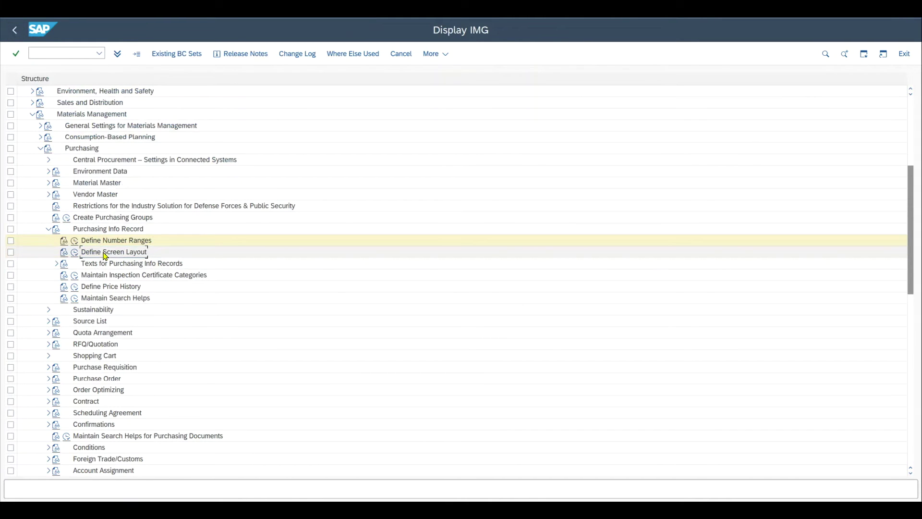
pyautogui.click(75, 253)
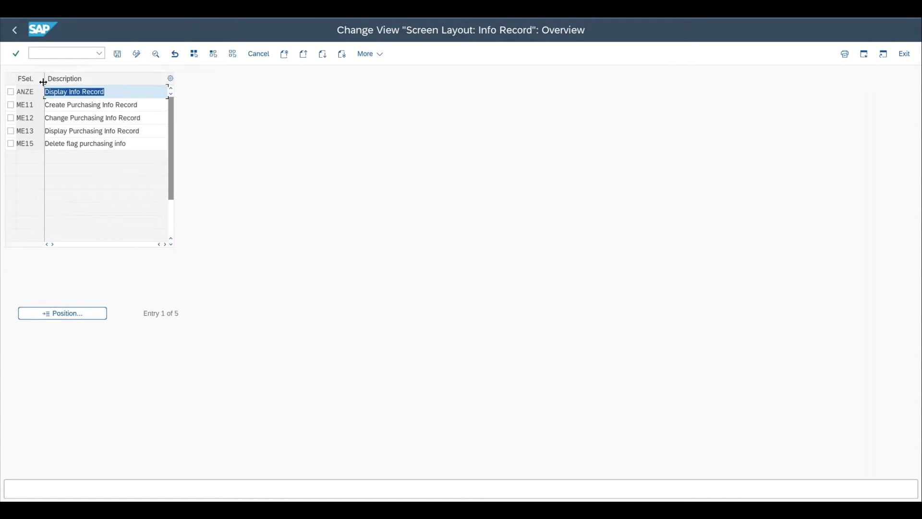
pyautogui.moveTo(45, 84); pyautogui.dragTo(70, 84)
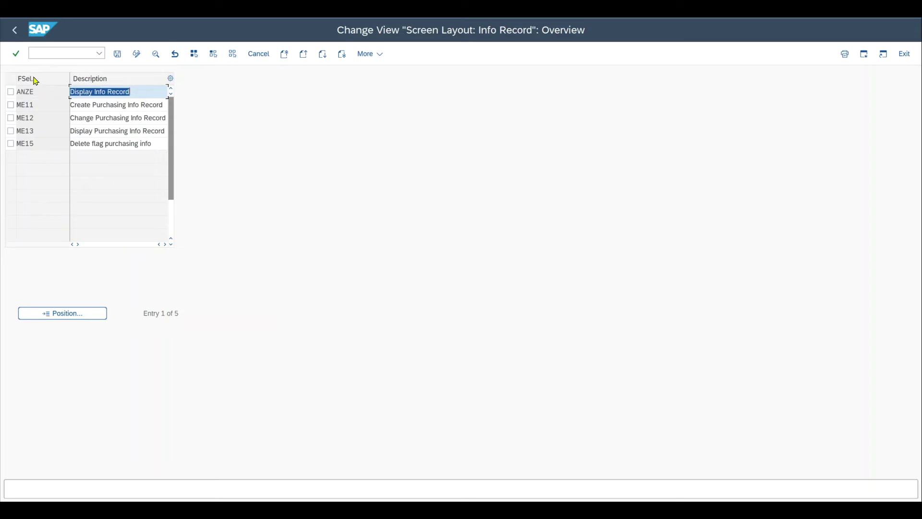
pyautogui.click(44, 119)
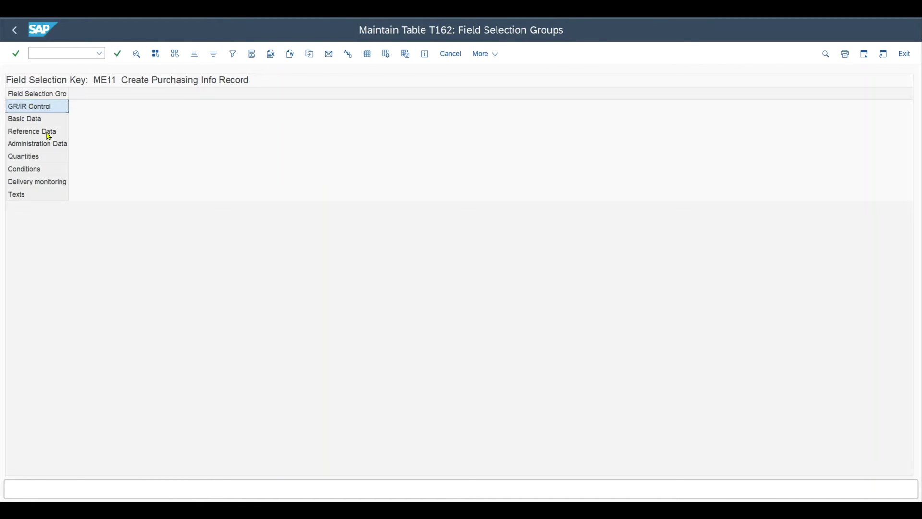
# Browse the Texts, Delivery monitoring and Conditions groups, then open GR/IR Control's fields
pyautogui.click(34, 195)
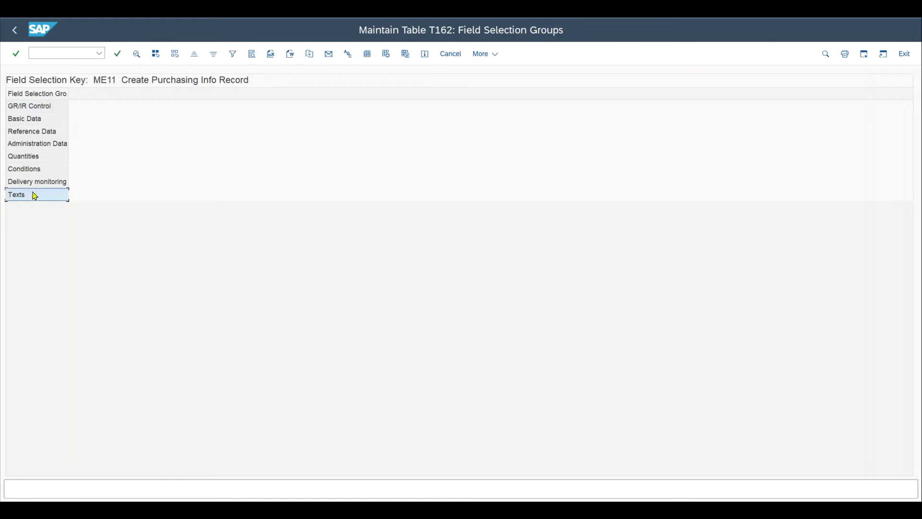
pyautogui.click(36, 187)
pyautogui.click(35, 172)
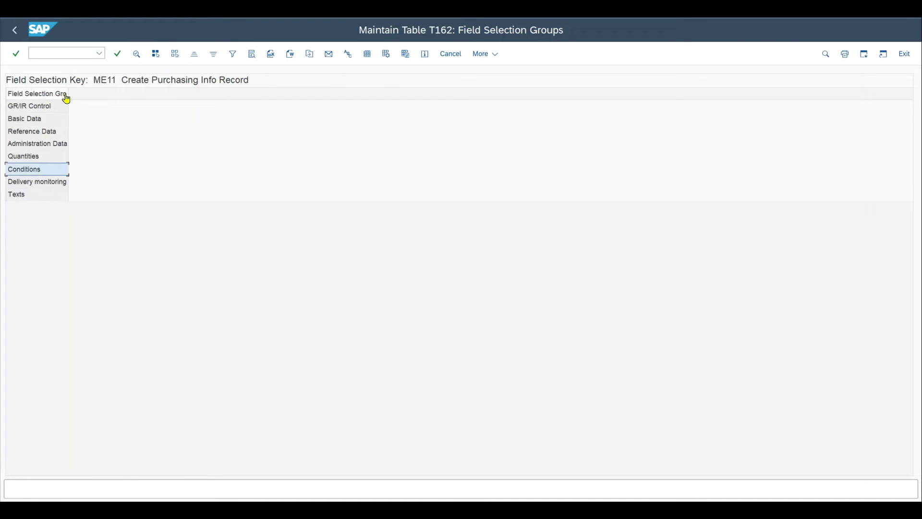
pyautogui.click(37, 109)
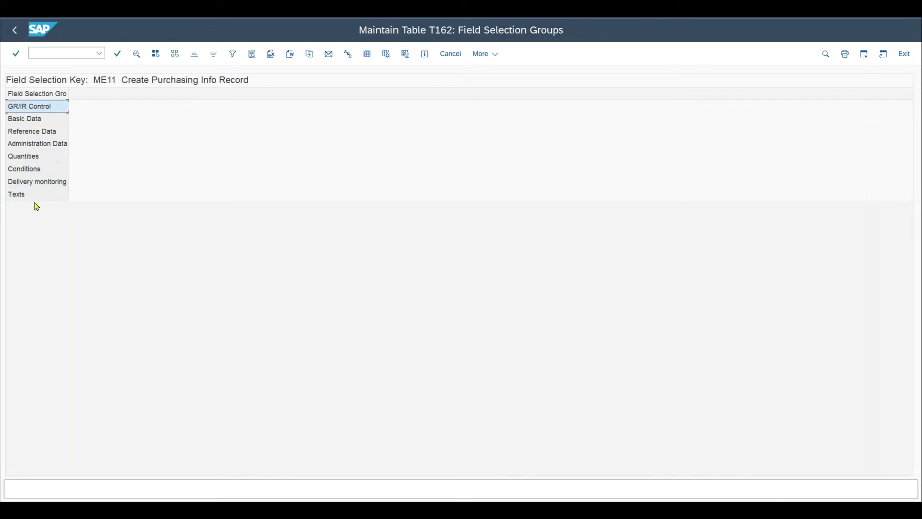
pyautogui.click(36, 107)
pyautogui.doubleClick(36, 109)
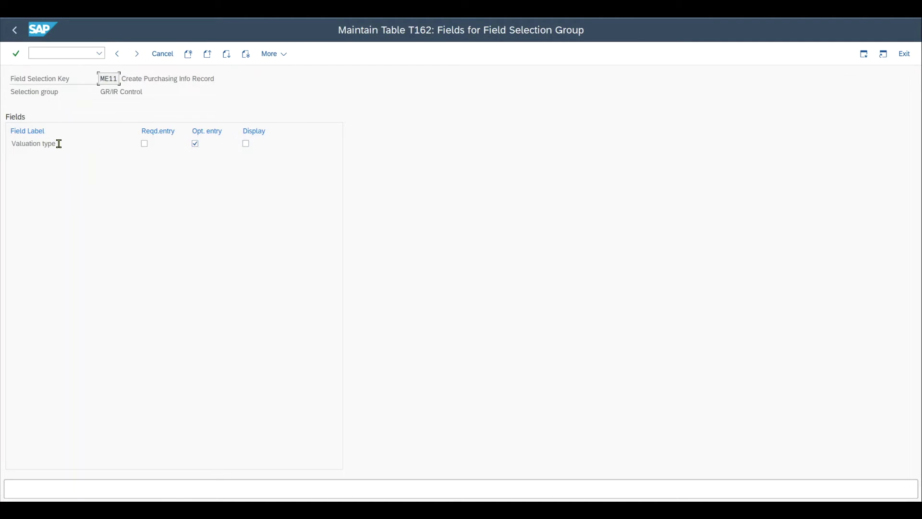
# Page from GR/IR Control through Basic, Reference and Administration Data field settings, then leave
pyautogui.moveTo(60, 144); pyautogui.dragTo(11, 144)
pyautogui.click(137, 54)
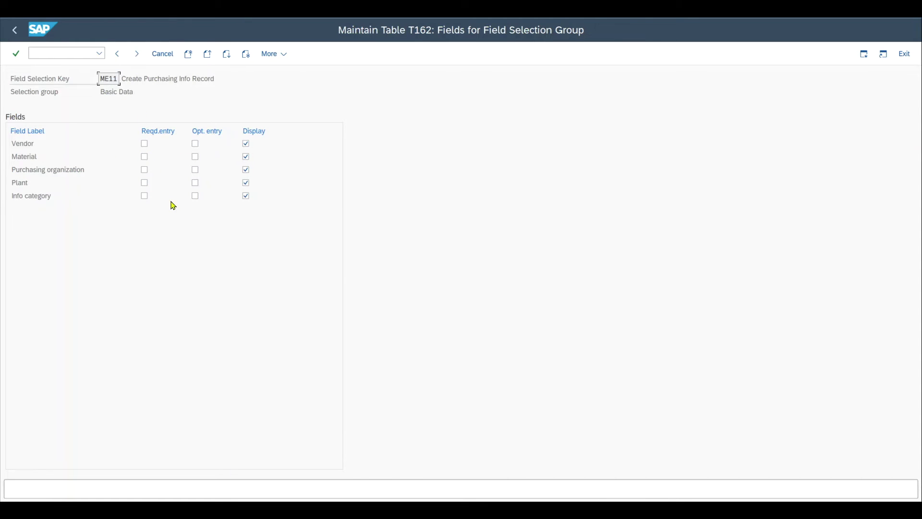
pyautogui.click(137, 54)
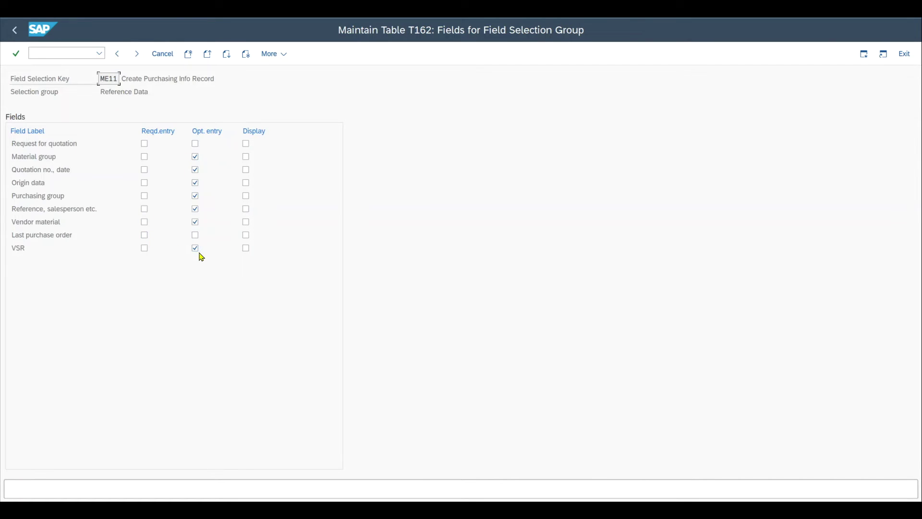
pyautogui.click(137, 55)
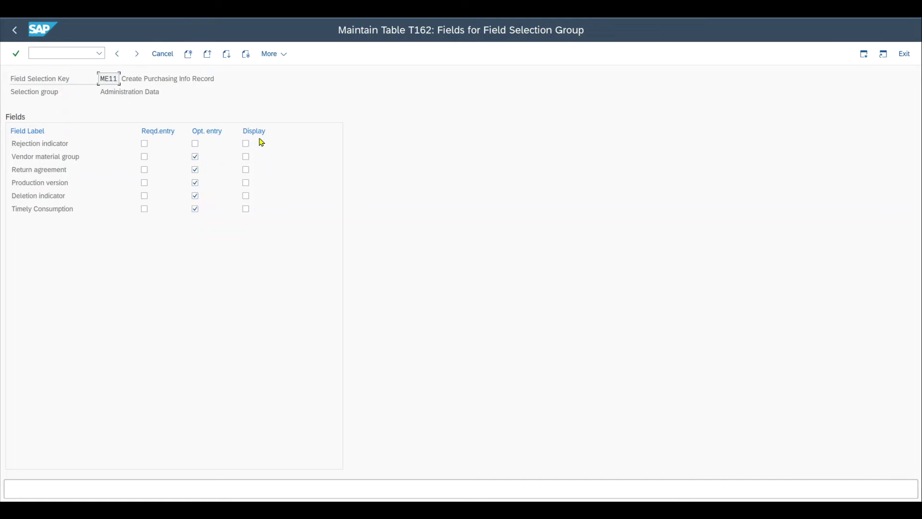
pyautogui.click(16, 32)
# Open Define Texts and review the Info record note and Purchase order text types
pyautogui.click(16, 32)
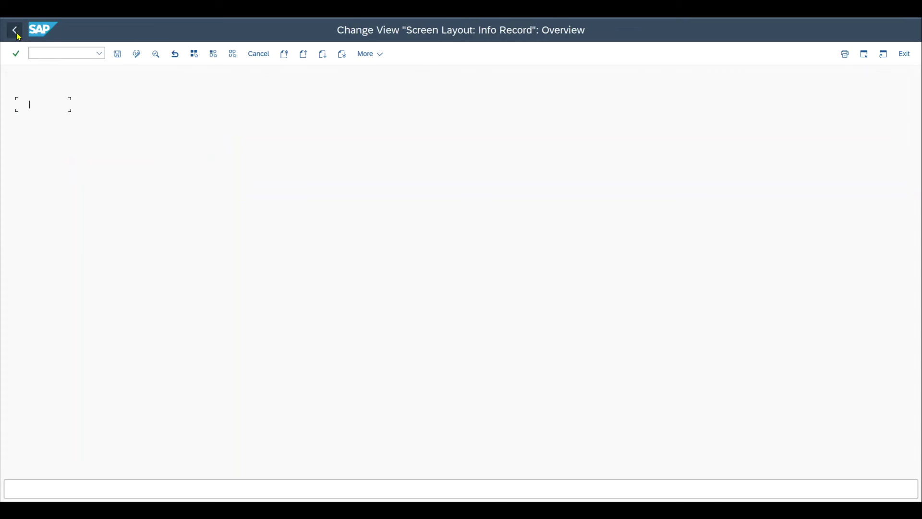
pyautogui.click(16, 31)
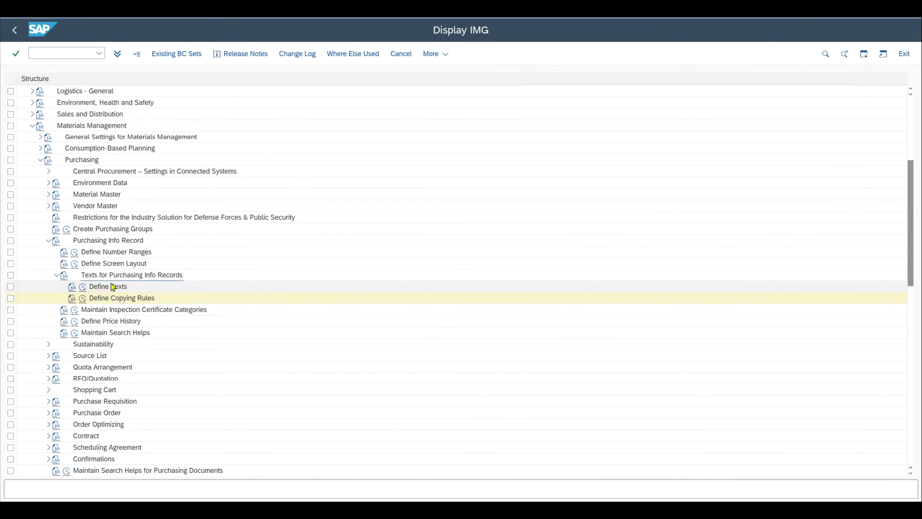
pyautogui.click(84, 287)
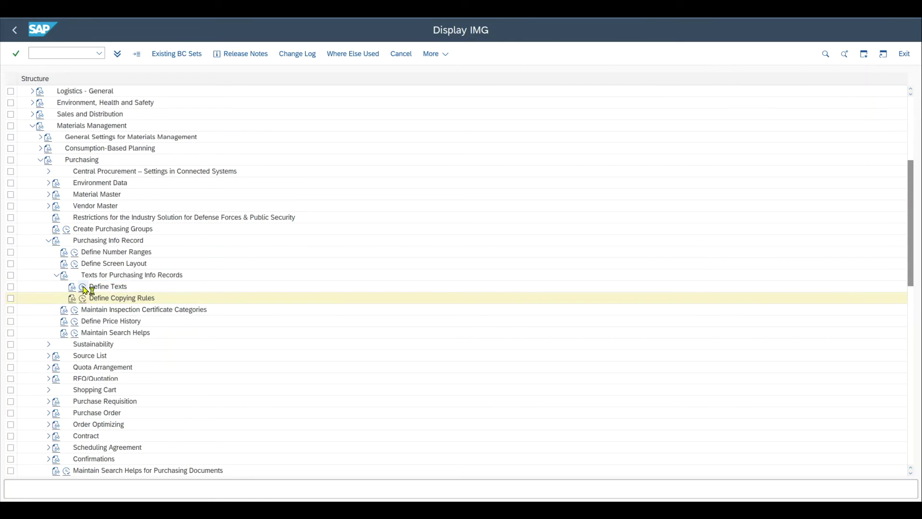
pyautogui.click(295, 347)
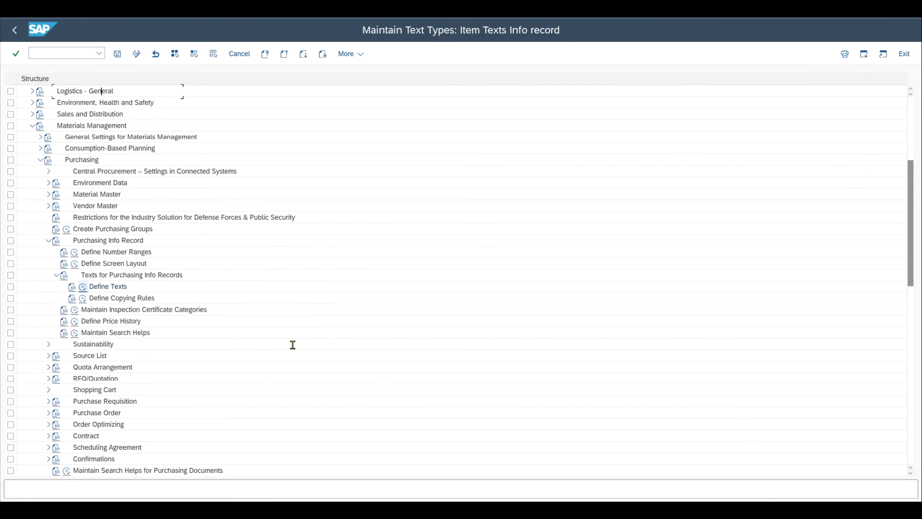
pyautogui.click(129, 106)
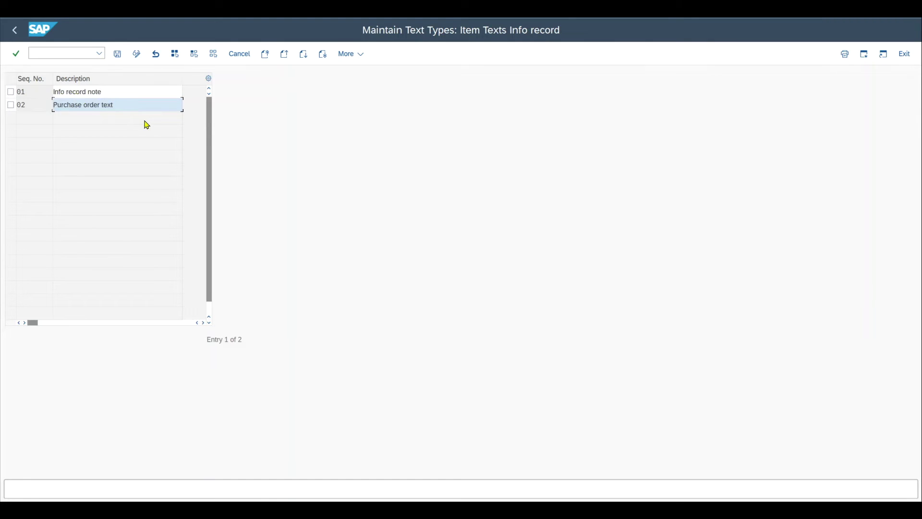
pyautogui.moveTo(118, 91); pyautogui.dragTo(39, 87)
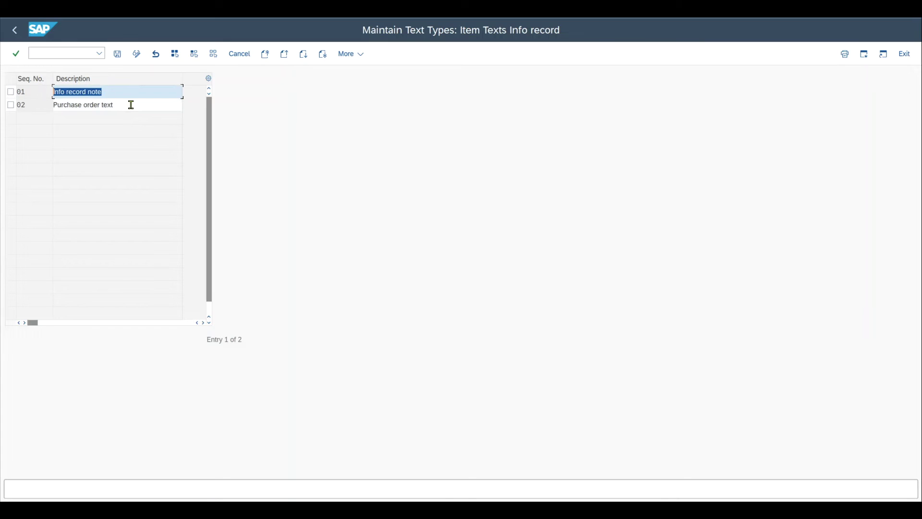
pyautogui.moveTo(131, 105); pyautogui.dragTo(56, 103)
pyautogui.click(36, 90)
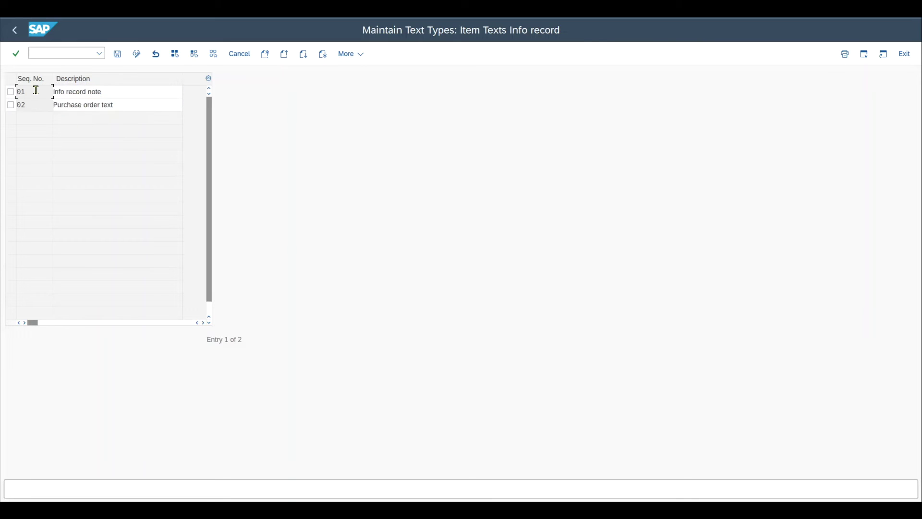
# Launch the ME13 Display Info Record transaction from the command field
pyautogui.click(63, 52)
pyautogui.write('/ome13')
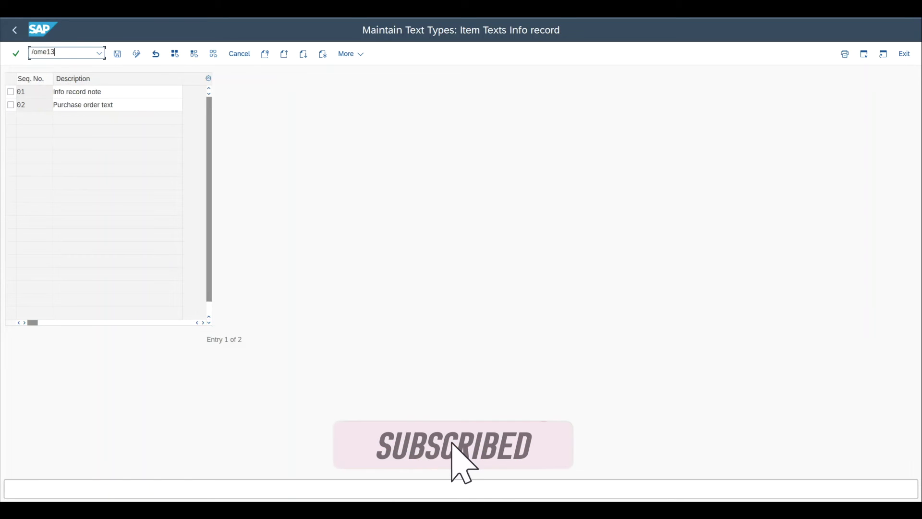
pyautogui.press('Return')
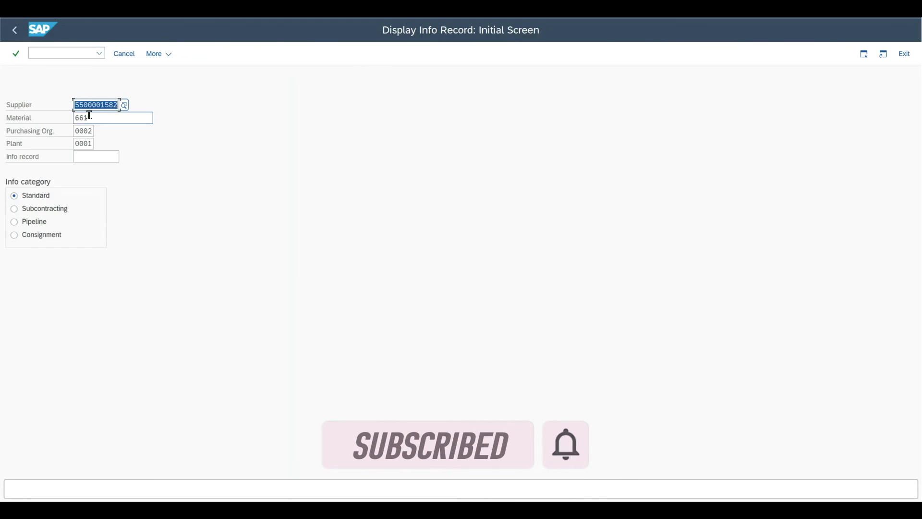
# Show the info record's General Data and check its Info Memo and Purchase Order Text
pyautogui.press('Return')
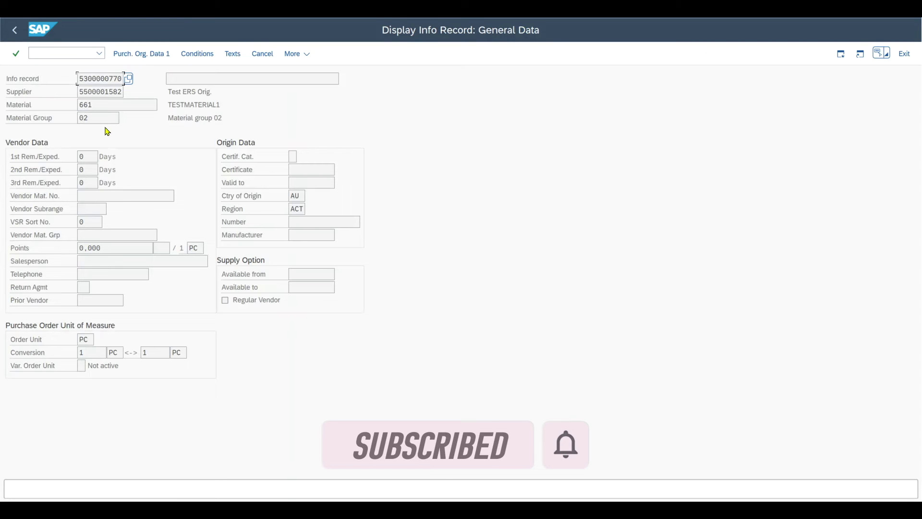
pyautogui.click(232, 54)
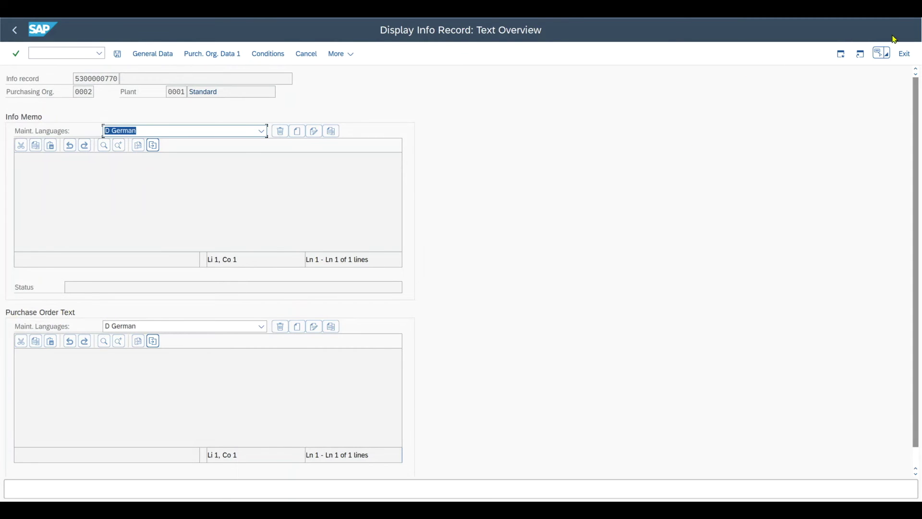
pyautogui.click(882, 53)
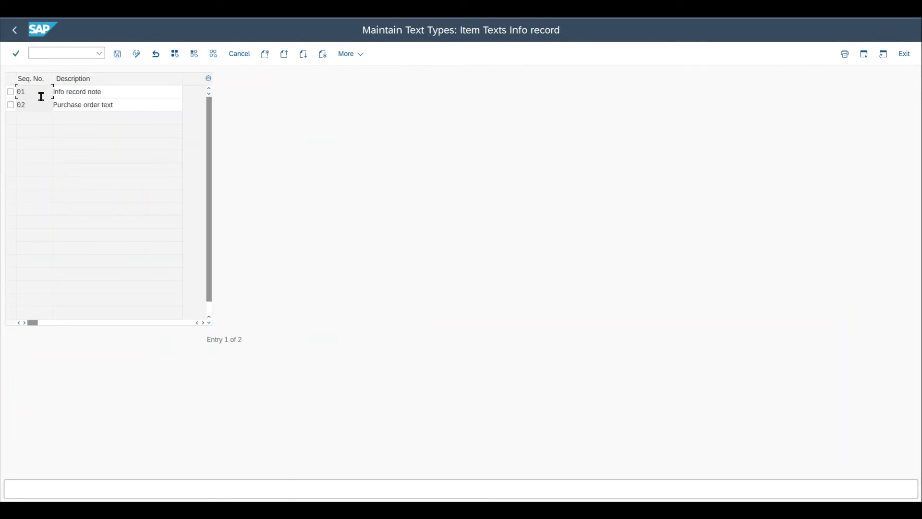
# Review text type 01 Info record note, then go back to the customizing tree
pyautogui.moveTo(39, 91); pyautogui.dragTo(14, 96)
pyautogui.press('Right')
pyautogui.click(82, 93)
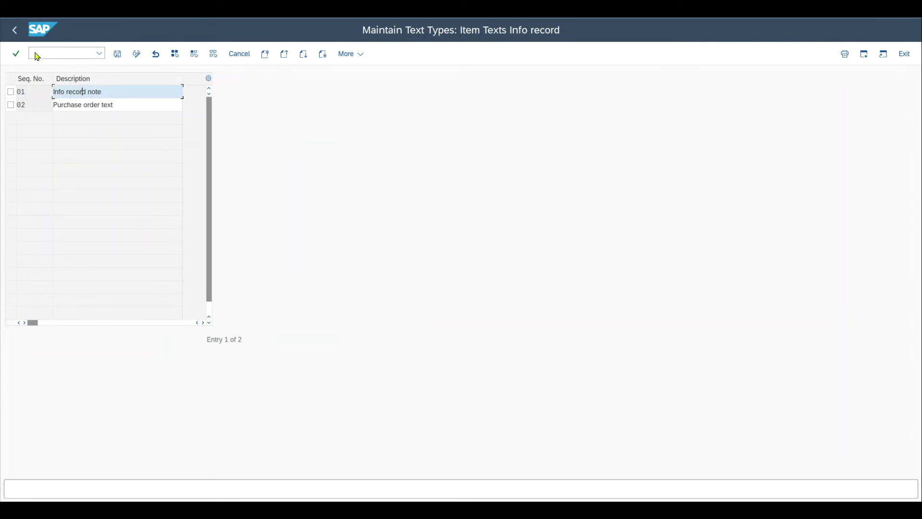
pyautogui.click(15, 29)
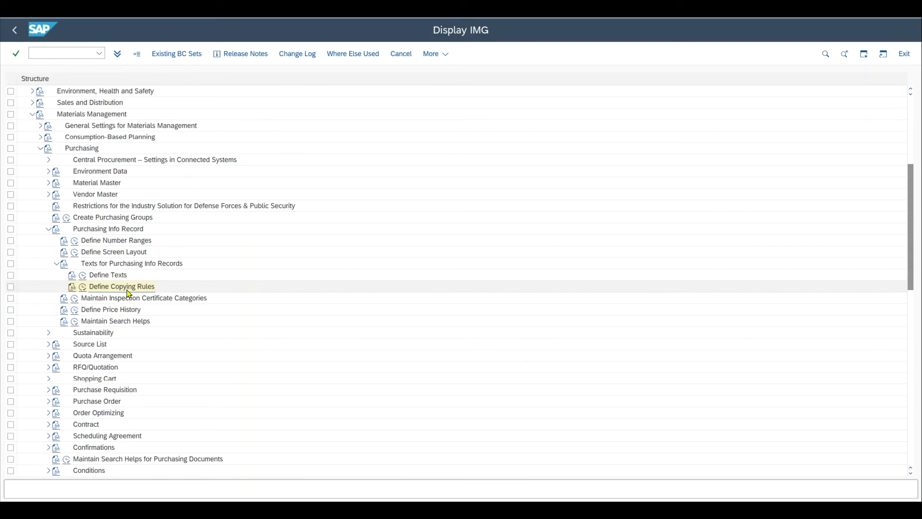
# Open Define Copying Rules and review text type 01 Info record note
pyautogui.click(84, 287)
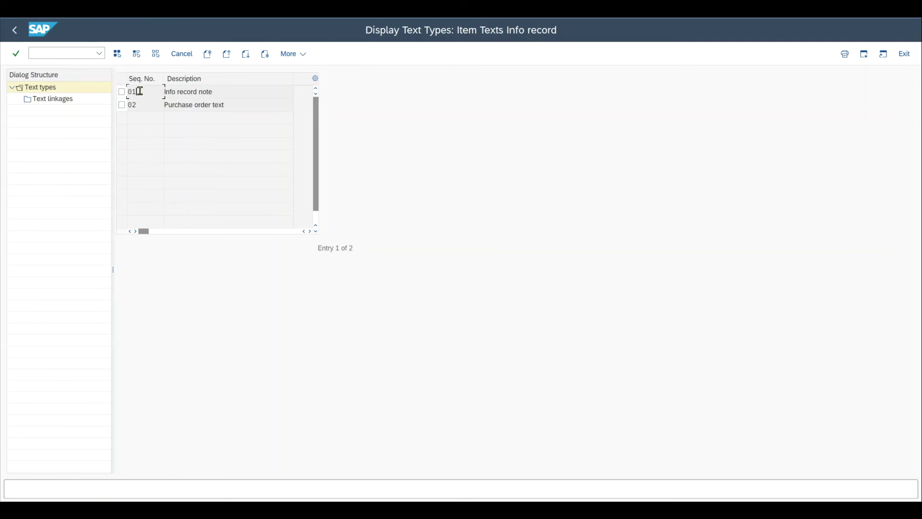
pyautogui.moveTo(138, 91); pyautogui.dragTo(114, 89)
pyautogui.moveTo(216, 91); pyautogui.dragTo(158, 91)
pyautogui.click(216, 91)
# Select text type 02 Purchase order text in the copying rules
pyautogui.moveTo(233, 105); pyautogui.dragTo(148, 101)
pyautogui.click(234, 106)
pyautogui.moveTo(226, 105); pyautogui.dragTo(156, 105)
pyautogui.click(238, 106)
pyautogui.moveTo(232, 104); pyautogui.dragTo(158, 102)
pyautogui.click(230, 109)
pyautogui.click(123, 108)
# Open the Purchase order text linkages and review the Purchase order and Info record source entries
pyautogui.doubleClick(58, 101)
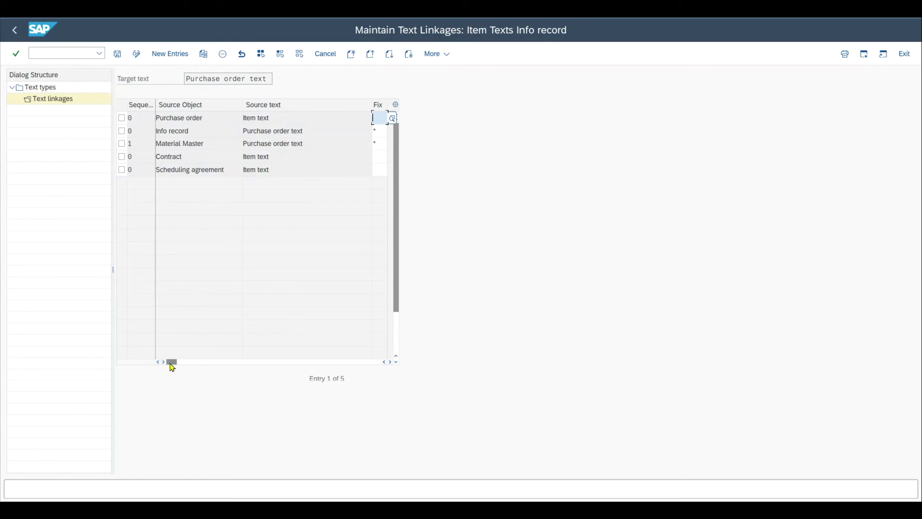
pyautogui.click(208, 132)
pyautogui.click(210, 118)
pyautogui.moveTo(210, 117); pyautogui.dragTo(151, 118)
pyautogui.click(313, 119)
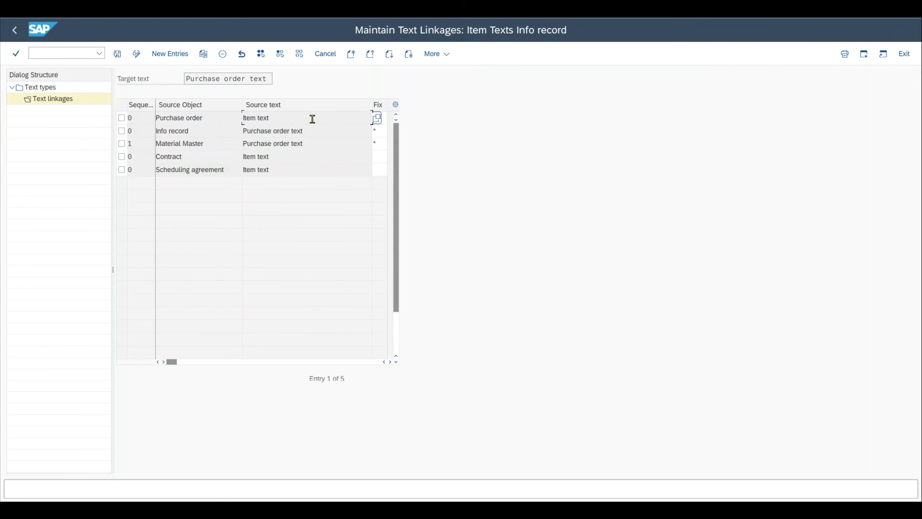
# Check the Fix settings of the linkages and leave the text linkages screen
pyautogui.click(383, 117)
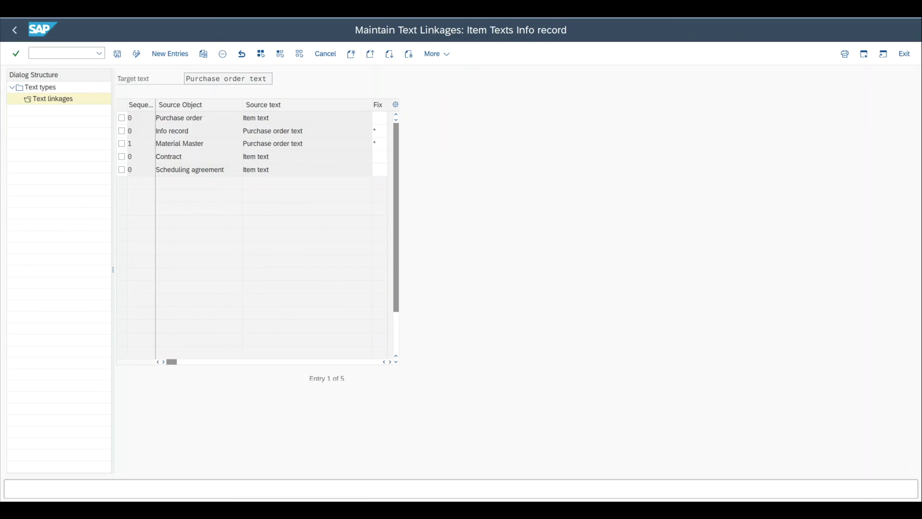
pyautogui.click(381, 118)
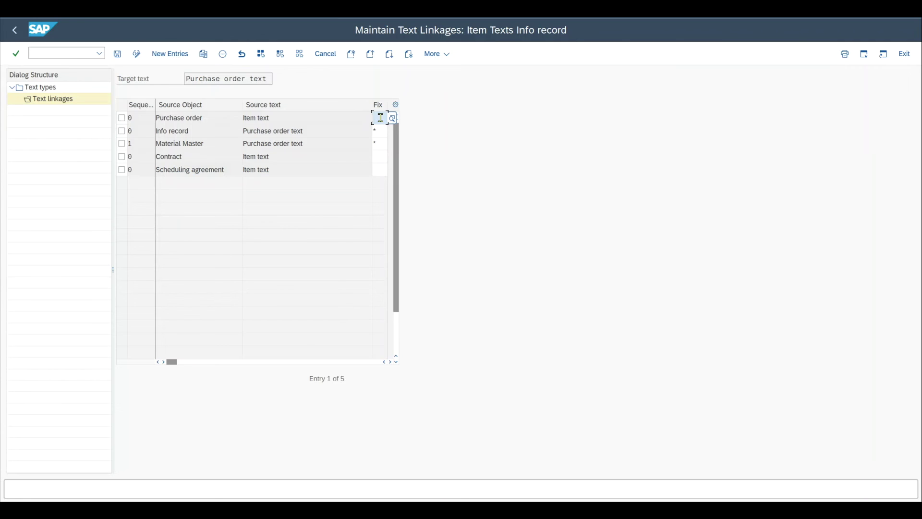
pyautogui.doubleClick(376, 130)
pyautogui.click(15, 30)
# Return to the IMG tree and open Maintain Inspection Certificate Categories
pyautogui.click(15, 30)
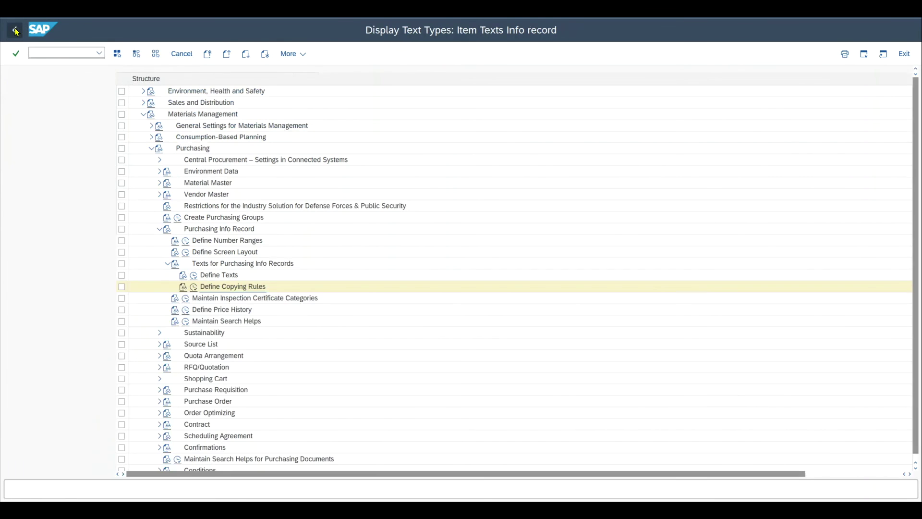
pyautogui.click(102, 323)
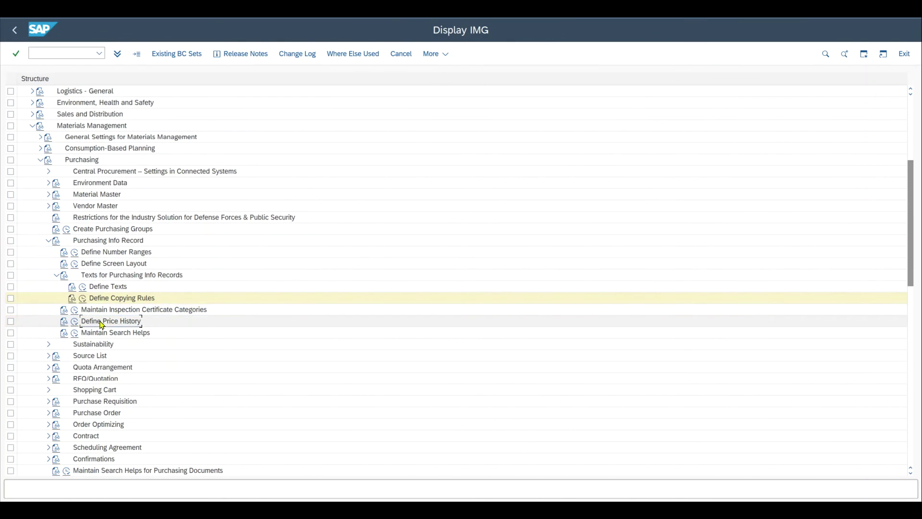
pyautogui.click(92, 311)
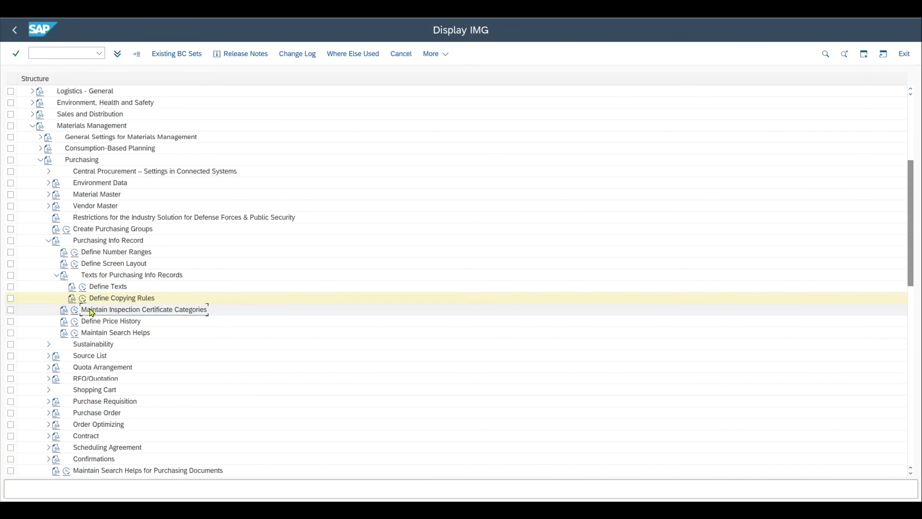
pyautogui.doubleClick(92, 312)
# Review certificate category 1 with text Certif. 1, then switch to the info record window
pyautogui.click(60, 95)
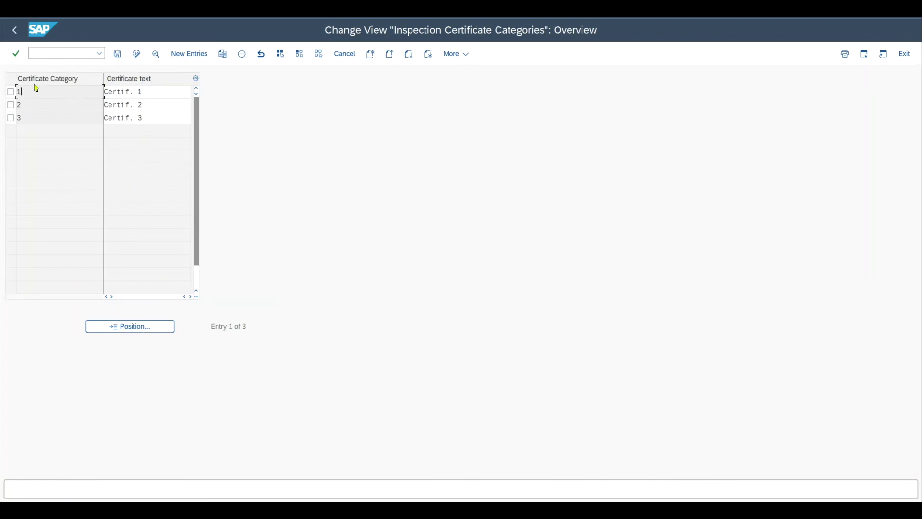
pyautogui.moveTo(159, 91); pyautogui.dragTo(89, 83)
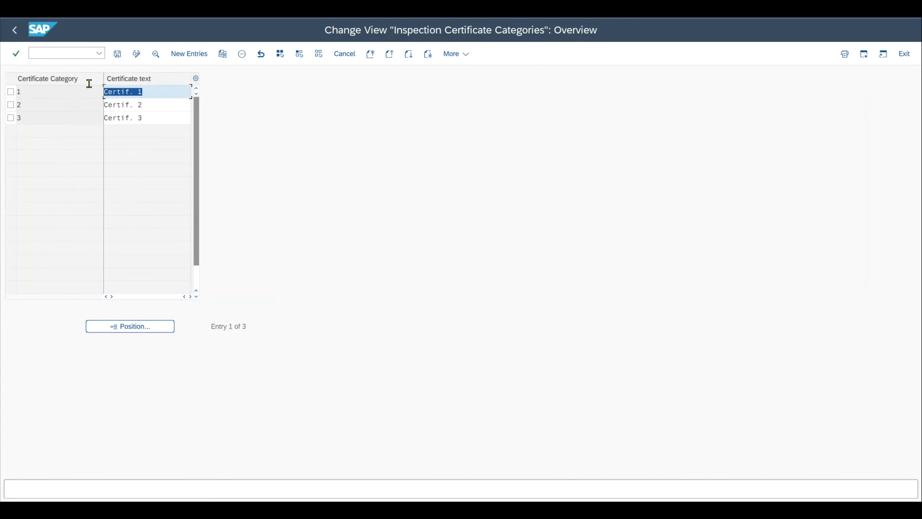
pyautogui.hotkey('alt', 'Tab')
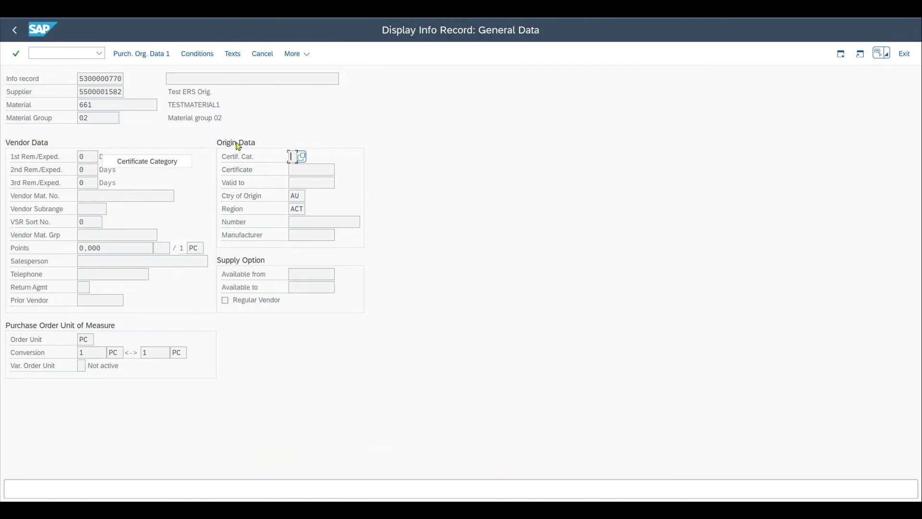
pyautogui.click(307, 157)
pyautogui.click(356, 263)
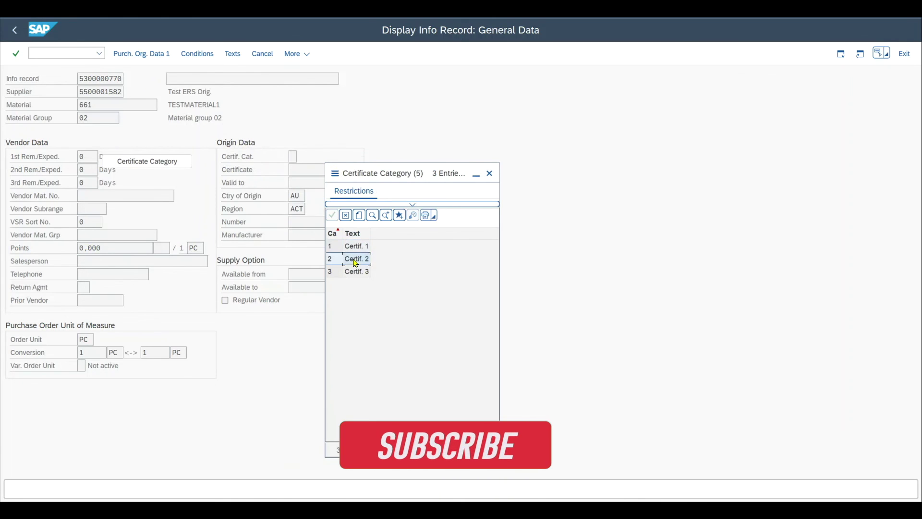
pyautogui.click(350, 273)
pyautogui.click(352, 261)
pyautogui.click(352, 251)
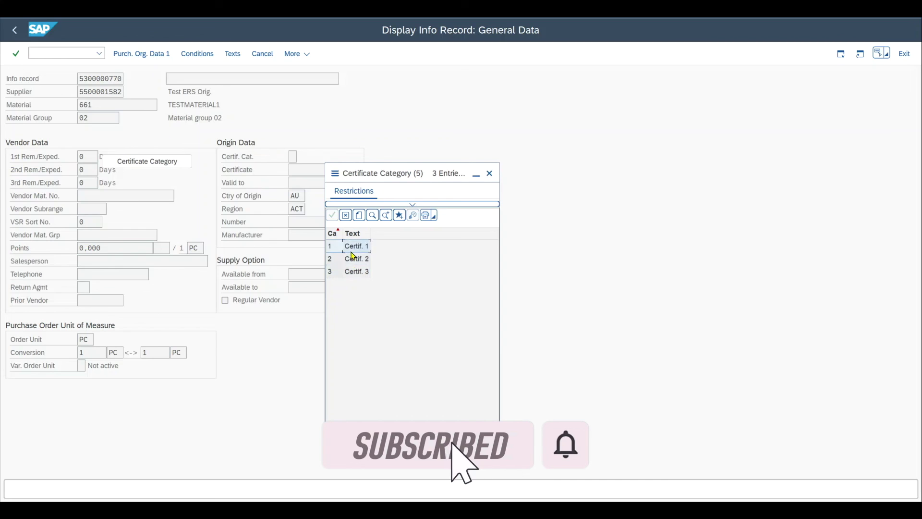
pyautogui.click(359, 272)
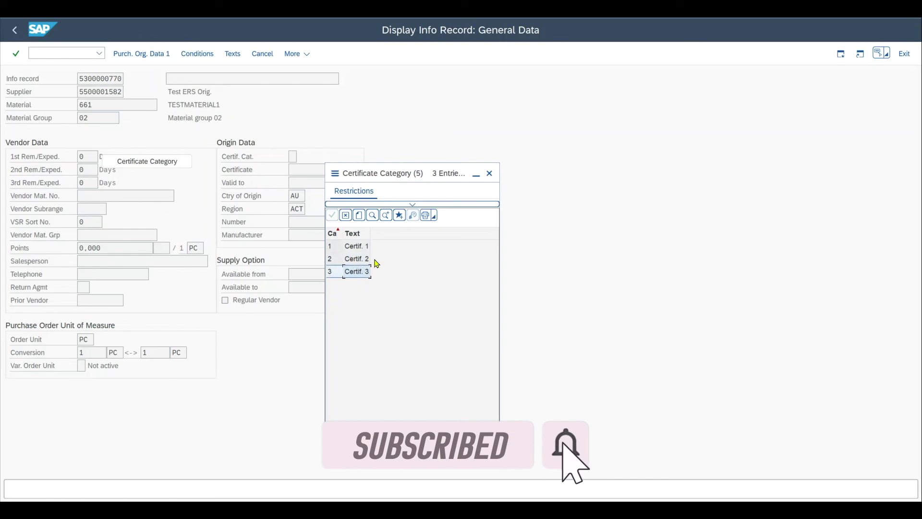
pyautogui.click(489, 174)
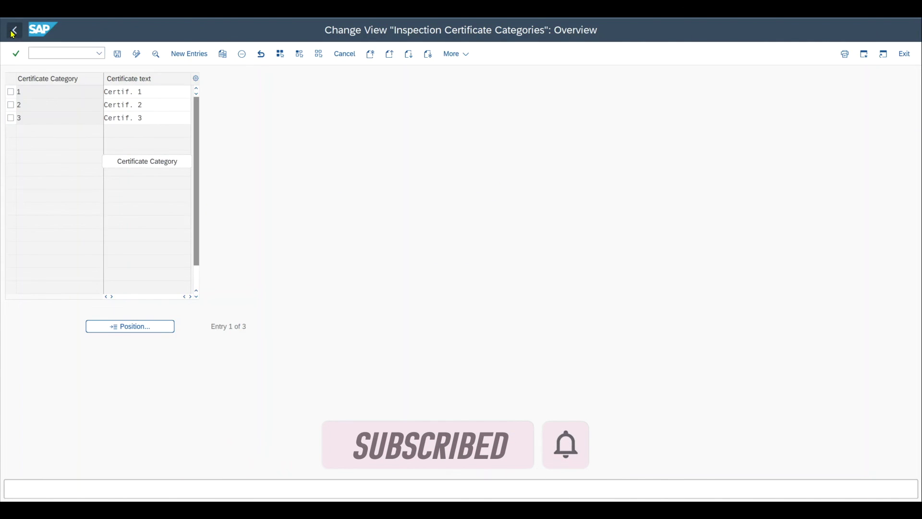
pyautogui.click(13, 32)
# Scroll through the PO Price History Update Type entries, then go back to the IMG tree
pyautogui.scroll(-1, 99, 322)
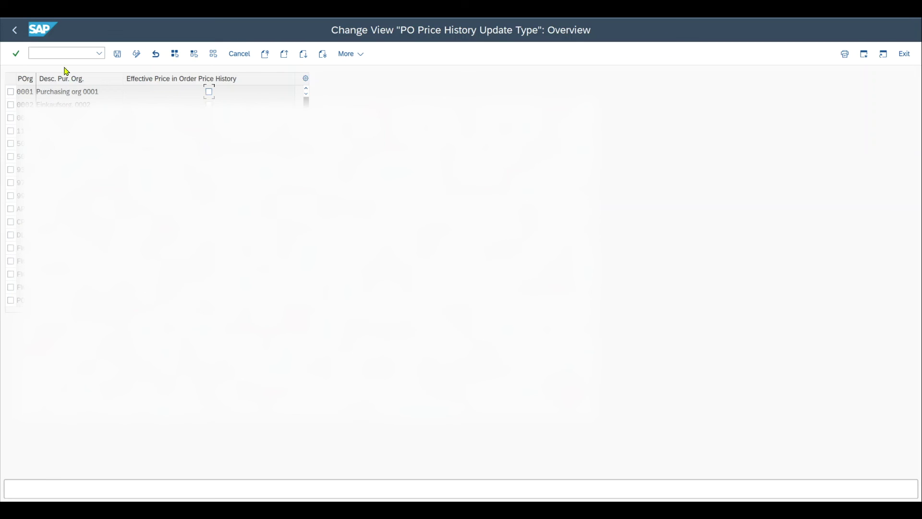
pyautogui.click(14, 39)
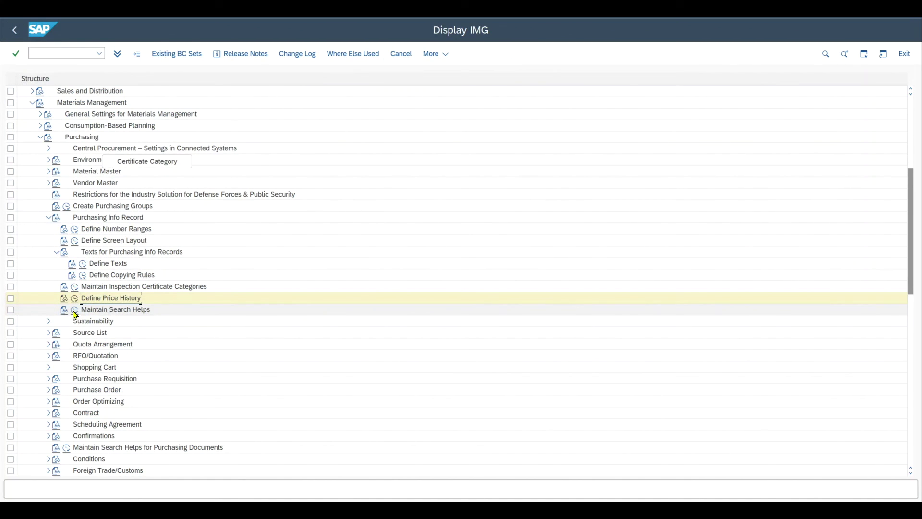
# Run Maintain Search Helps to open MEIN and review parameters WERKS, INFNR and EKORG
pyautogui.click(75, 310)
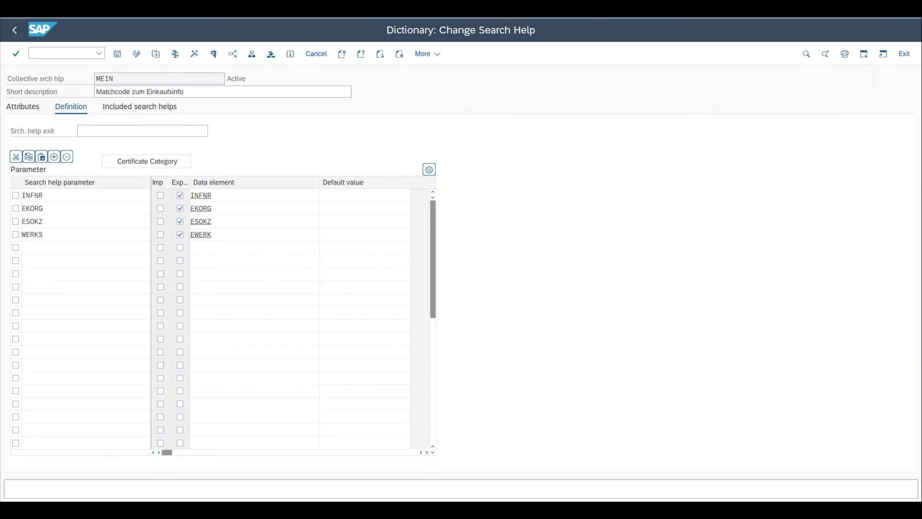
pyautogui.click(86, 231)
pyautogui.click(39, 195)
pyautogui.moveTo(39, 194); pyautogui.dragTo(18, 208)
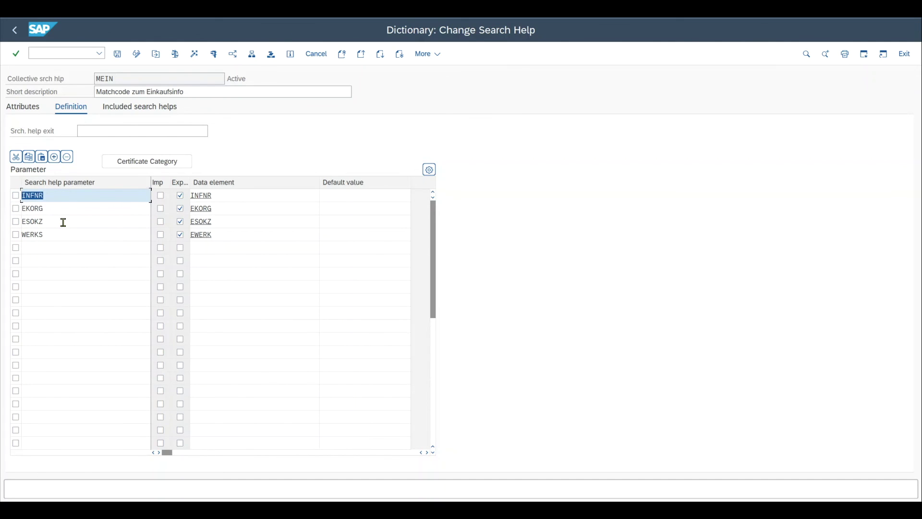